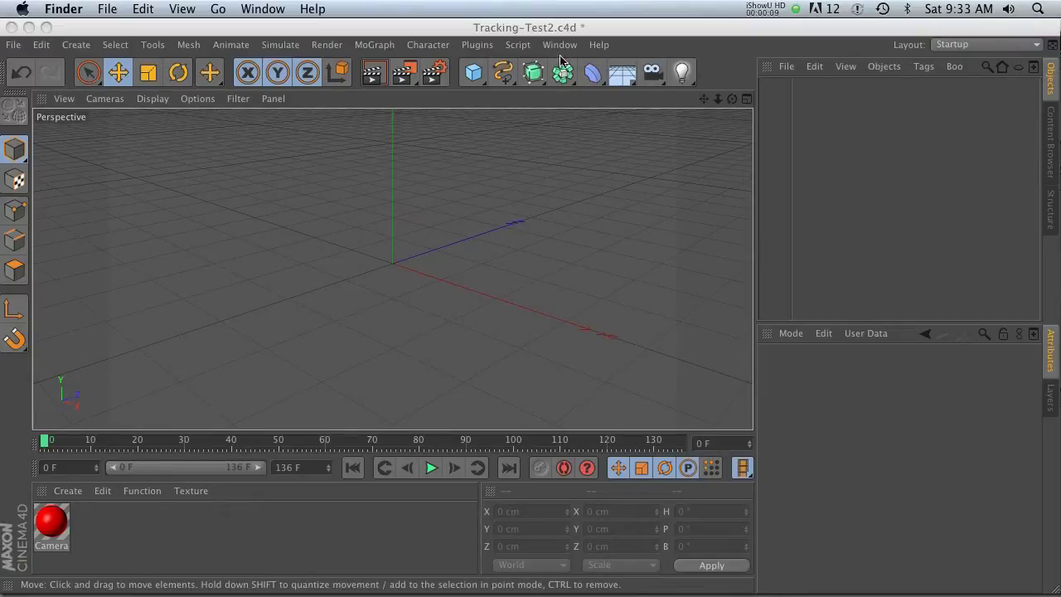
Step: Open the Tracking-Test2.c4d project from the To-C4D folder, keeping the same name and title
left_click(504, 30)
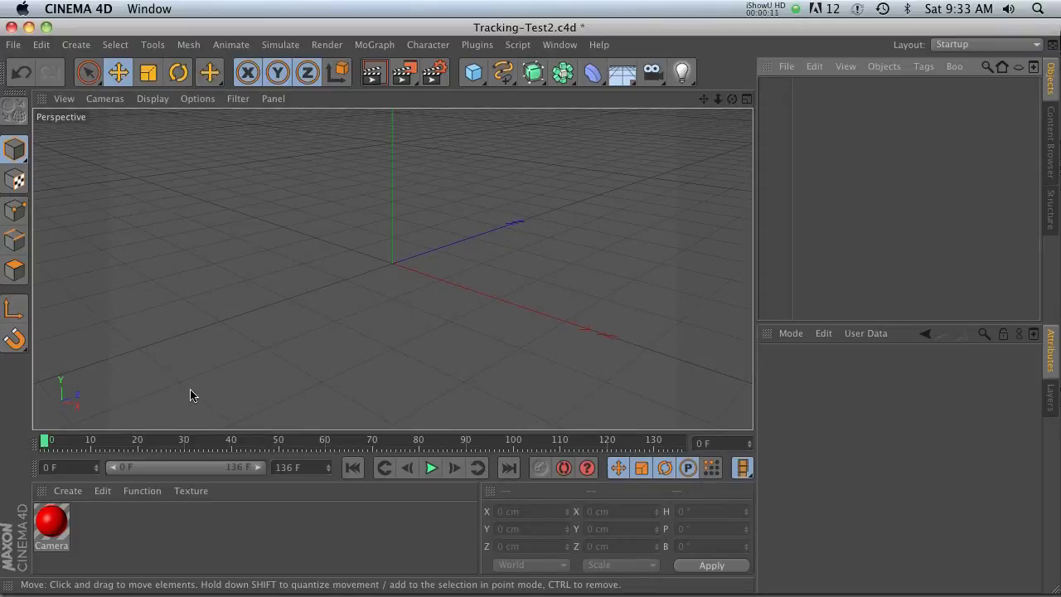
left_click(13, 44)
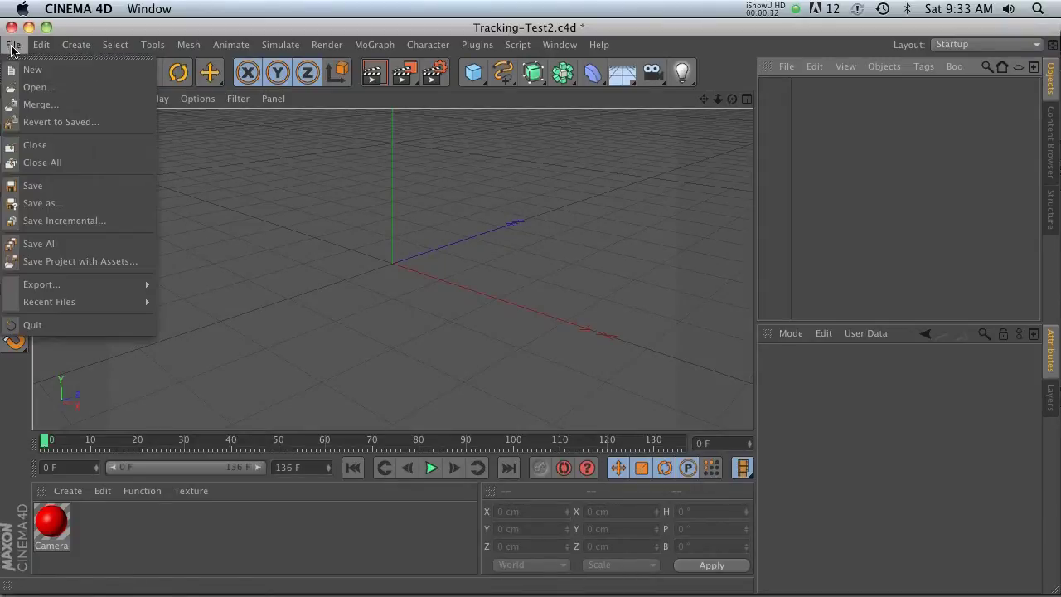
left_click(66, 88)
left_click(174, 95)
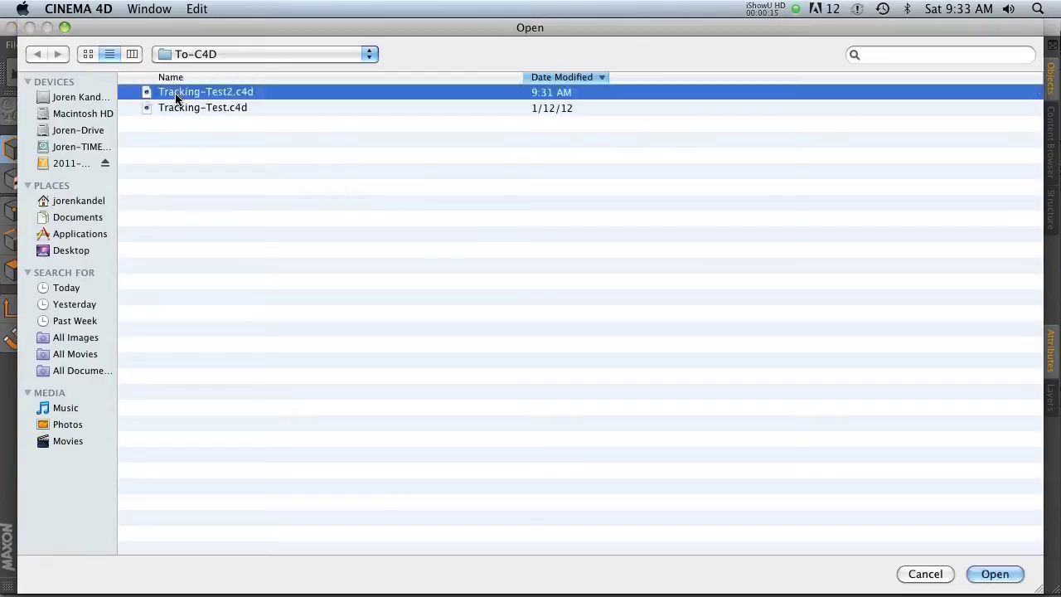
double_click(207, 91)
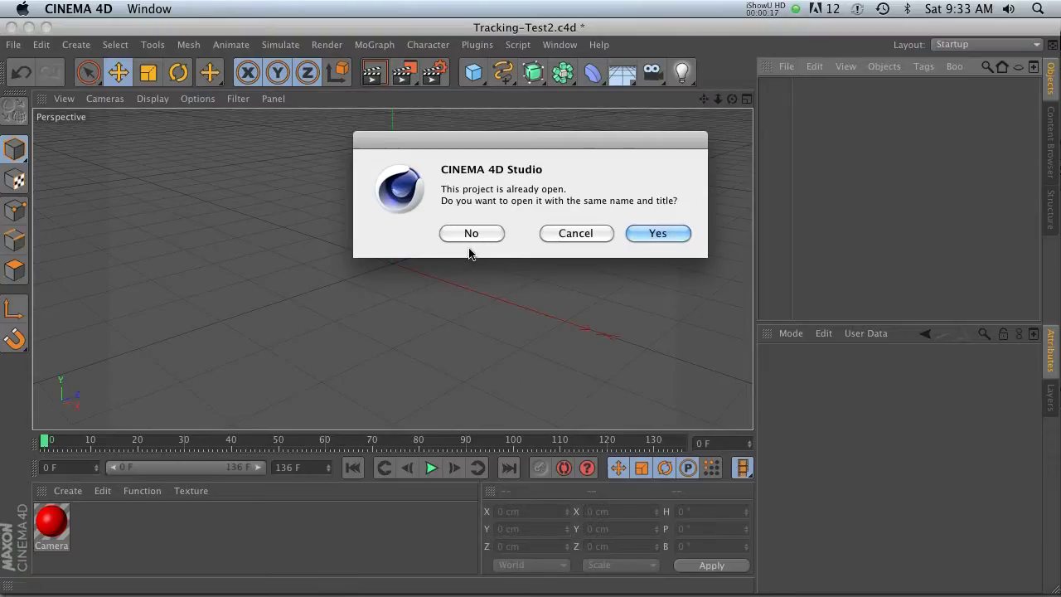
left_click(661, 234)
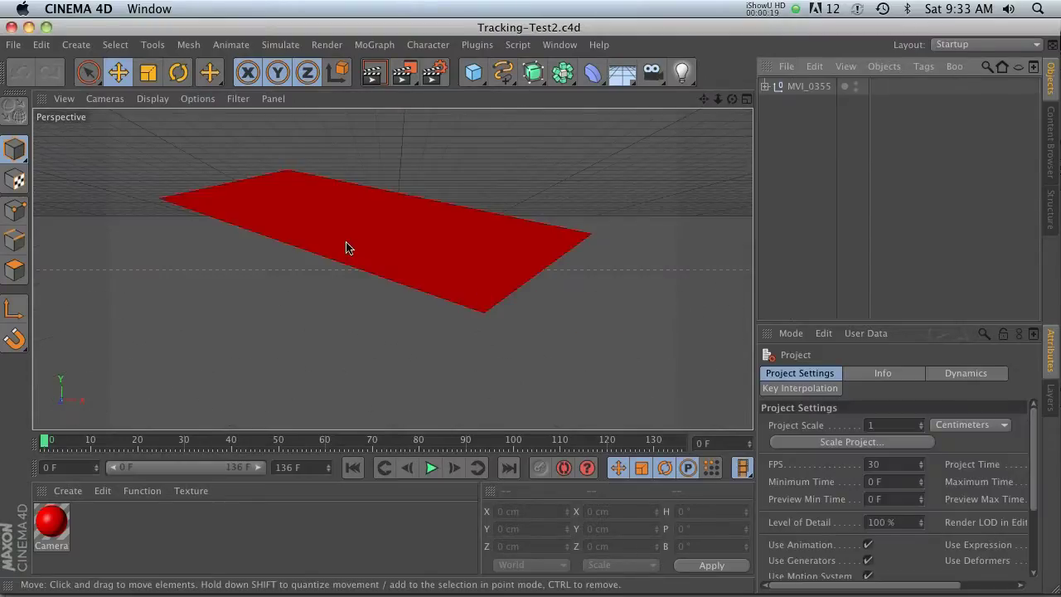
Step: Expand the MVI_0355 hierarchy and compare the default view with the CameraTracker-Camera(1) view while scrubbing the animation
left_click_drag(47, 439, 41, 461)
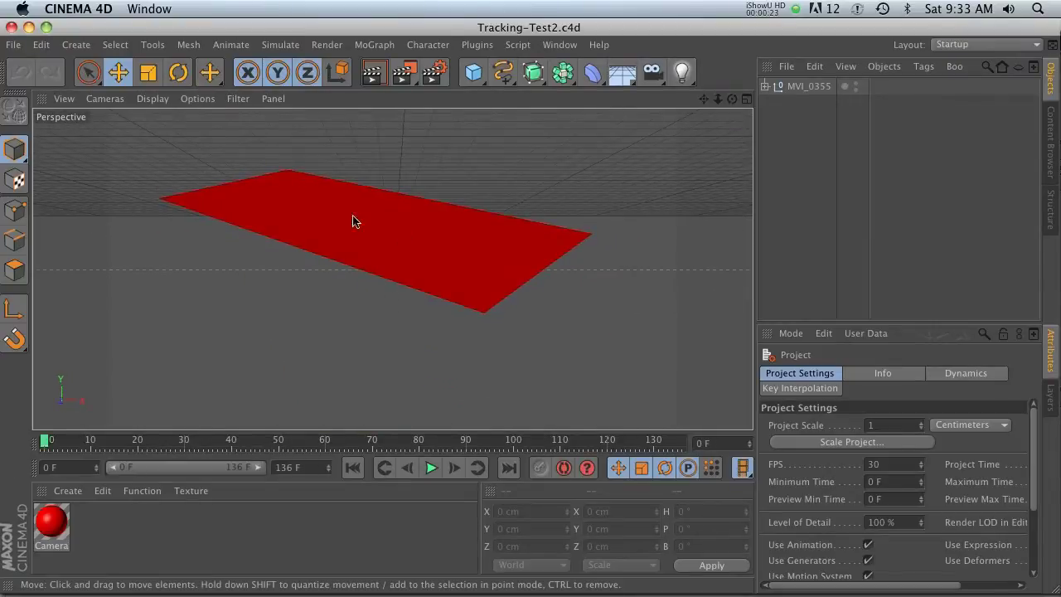
left_click(765, 87)
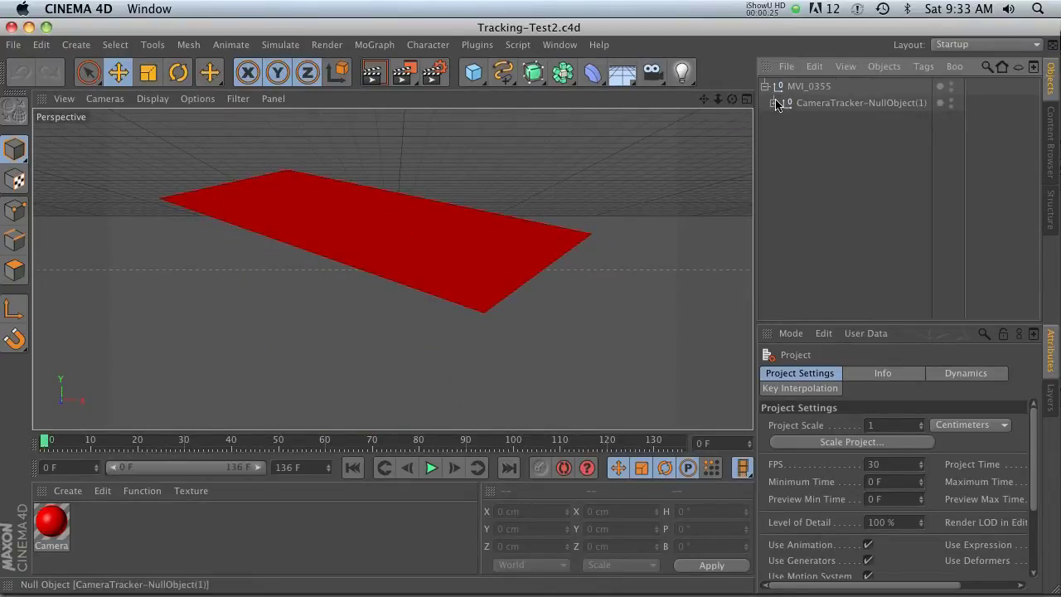
left_click(774, 102)
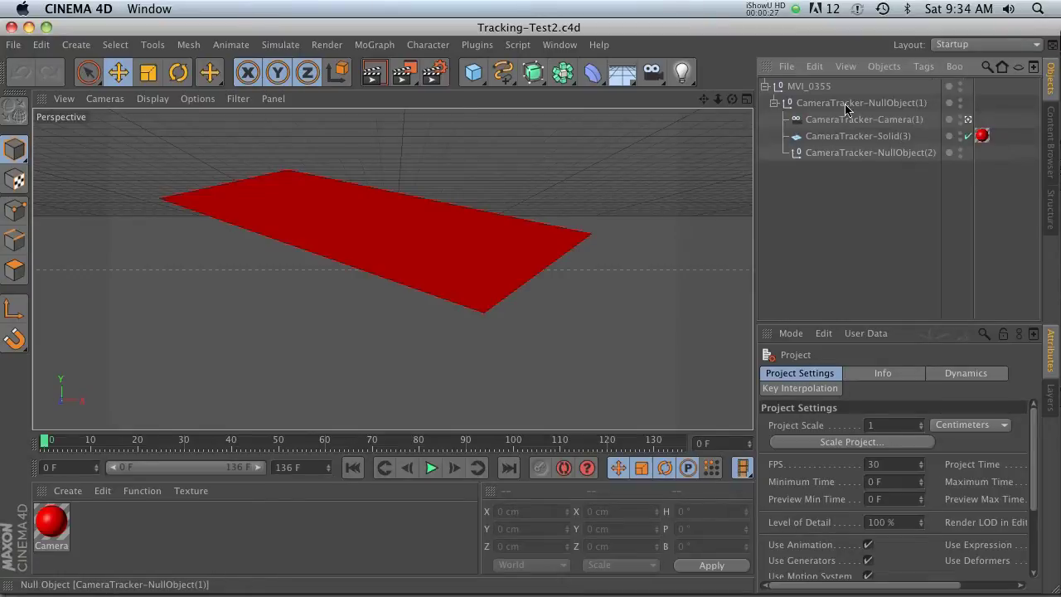
left_click(854, 119)
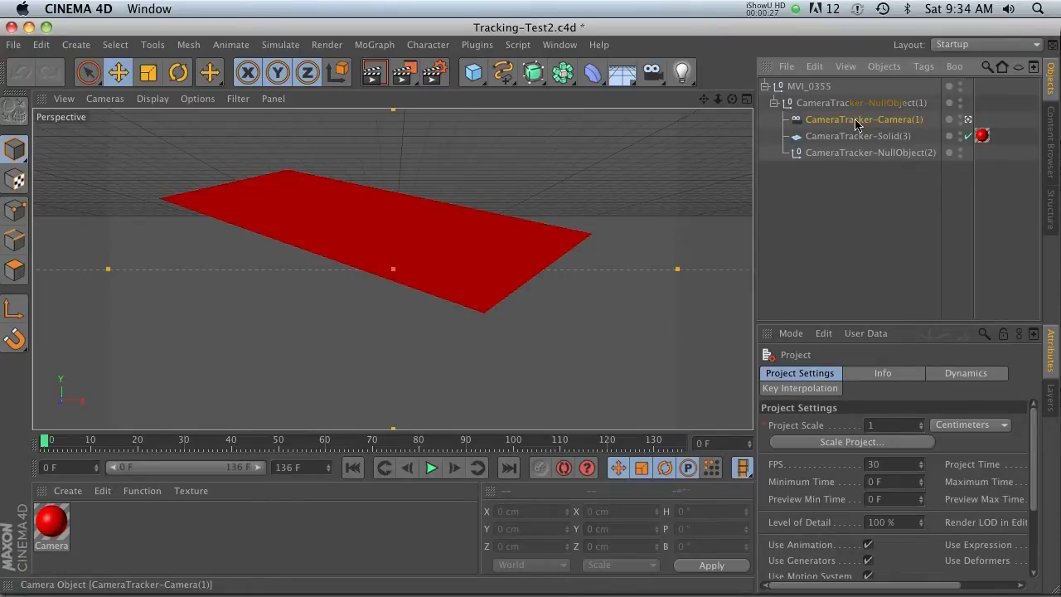
left_click(969, 119)
left_click_drag(49, 441, 0, 448)
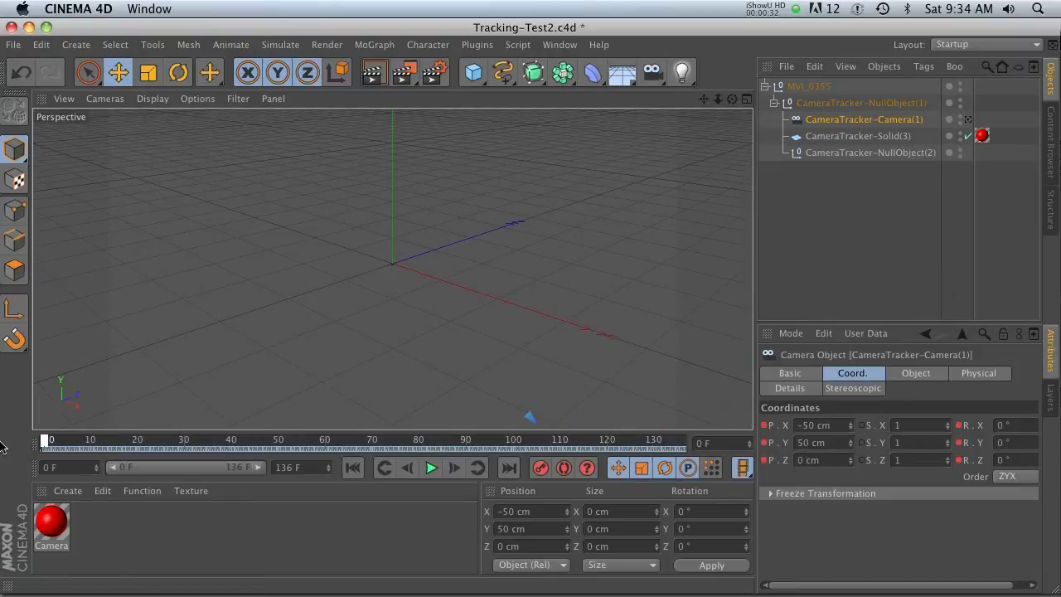
left_click(968, 121)
left_click_drag(52, 441, 2, 420)
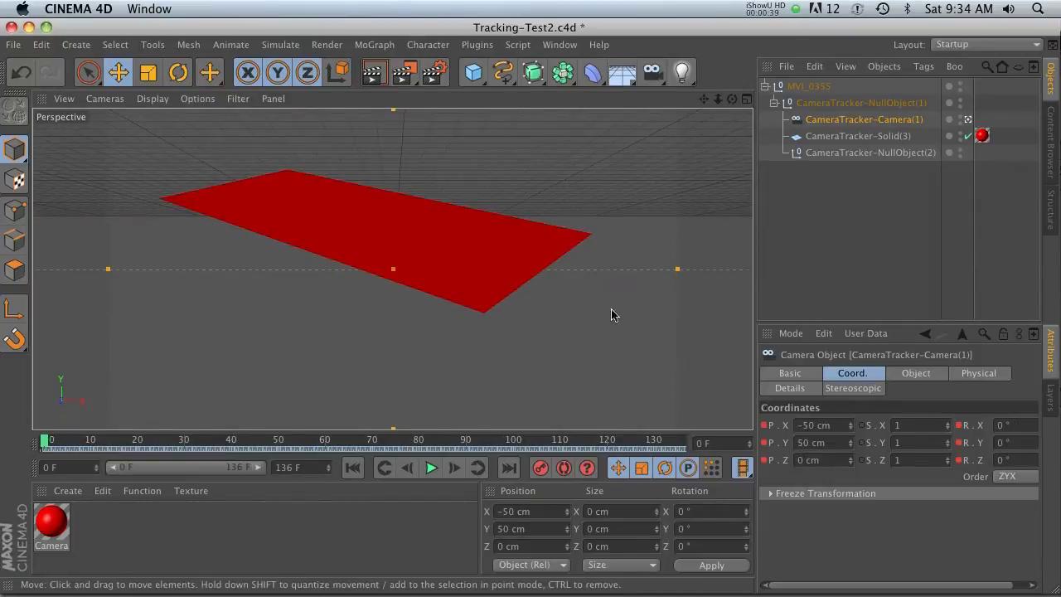
Step: Inspect the imported null, solid and camera under CameraTracker-NullObject(1), and scrub the camera's keyframed motion
left_click(838, 155)
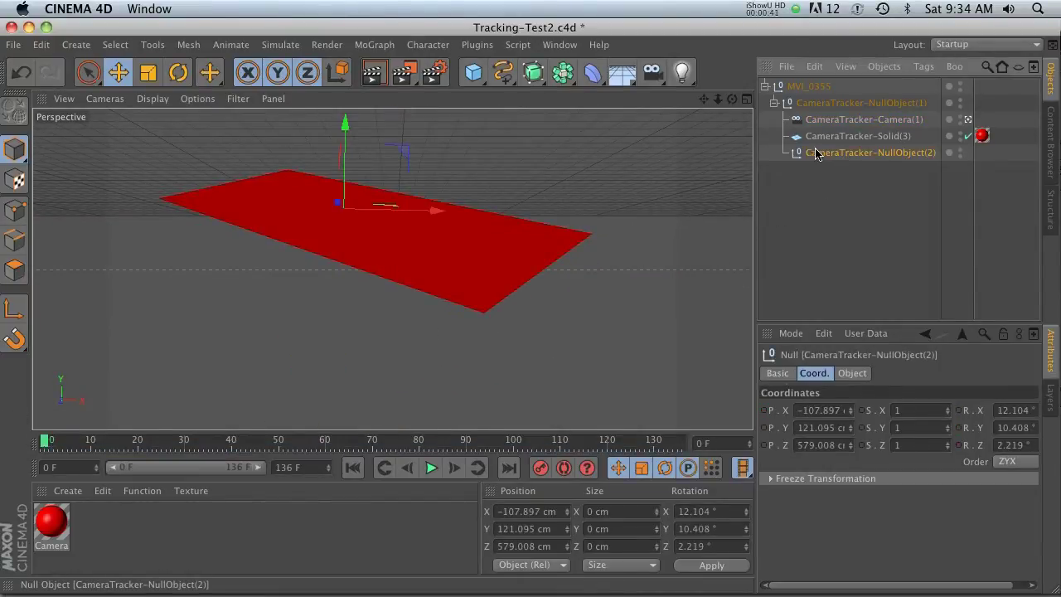
left_click(823, 136)
left_click(829, 121)
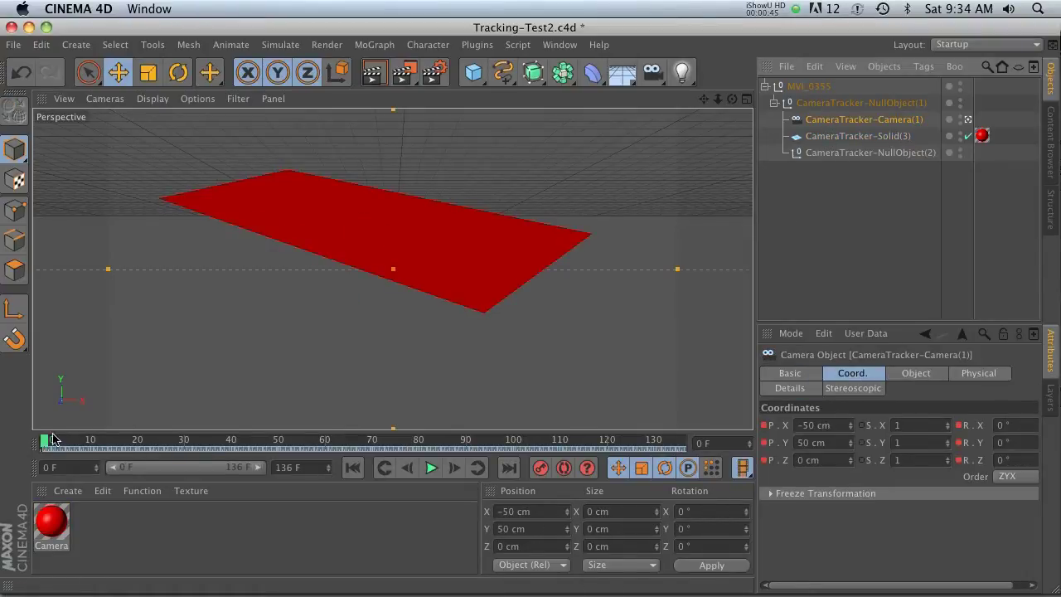
mouse_move(51, 439)
left_mouse_down()
mouse_move(682, 440)
mouse_move(44, 439)
left_mouse_up()
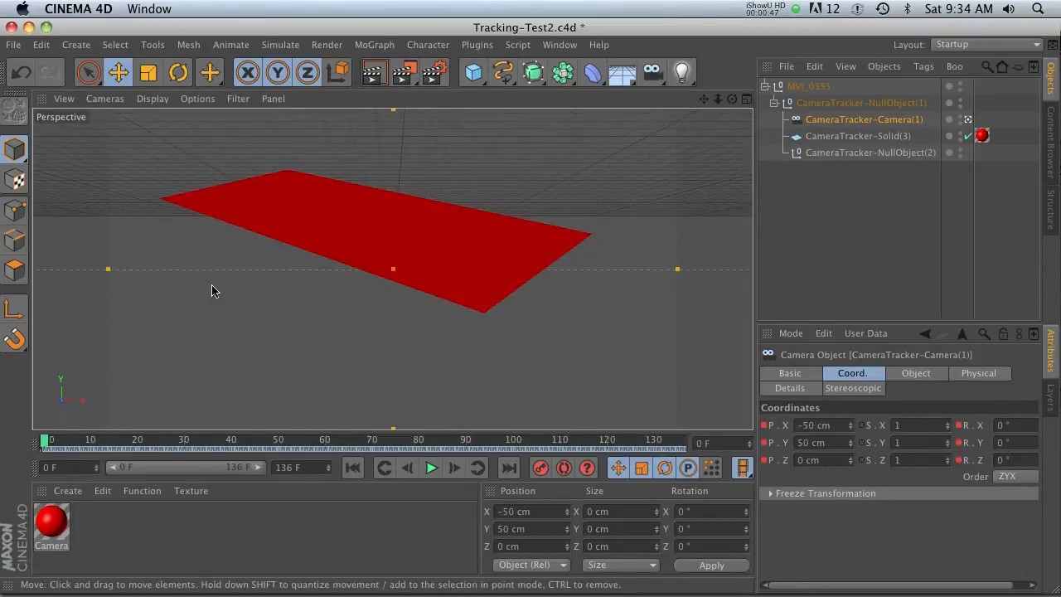
Step: Create a new material and load MVI_0355_00000_00000_00133.jpg from the JpegSequence folder as its color texture
double_click(108, 527)
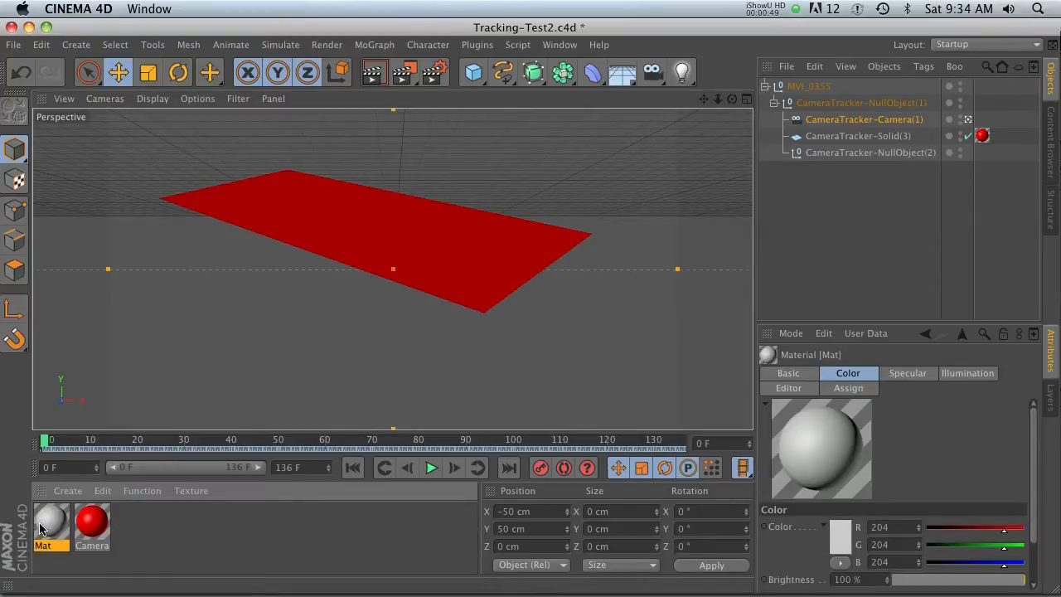
double_click(45, 524)
left_click(452, 249)
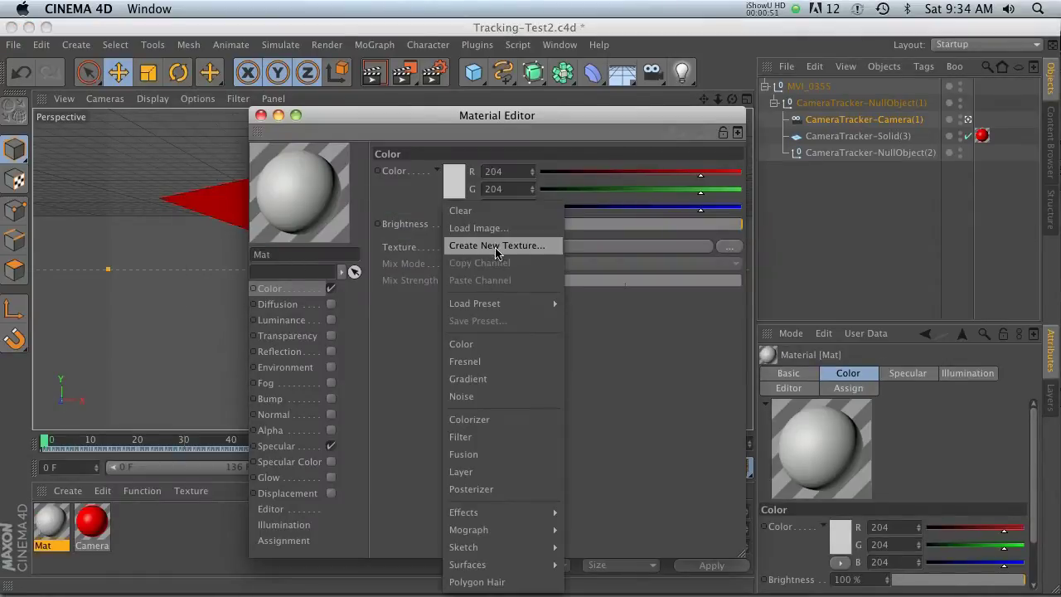
left_click(473, 227)
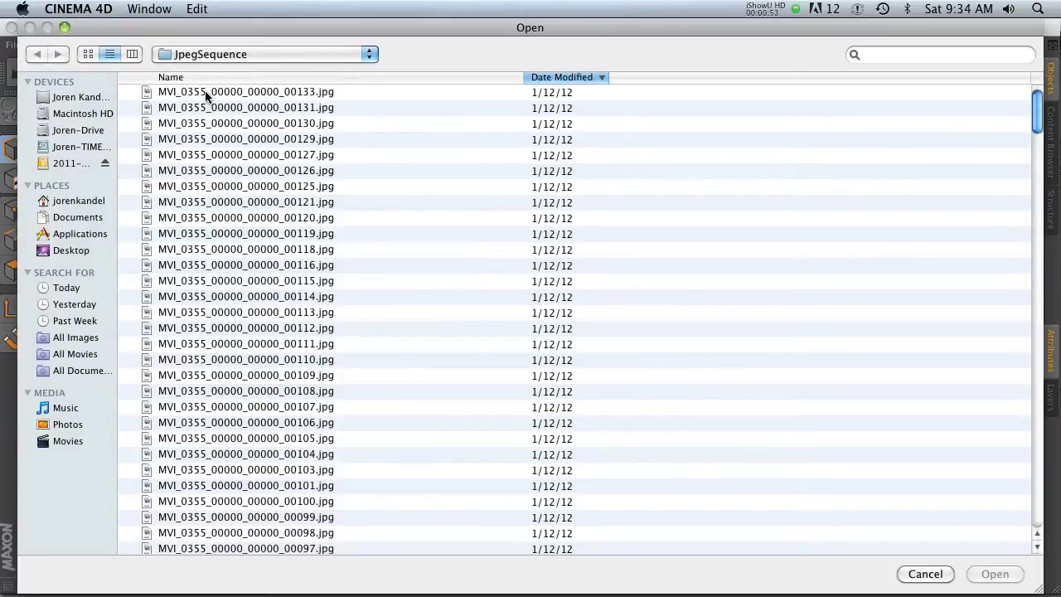
left_click(205, 95)
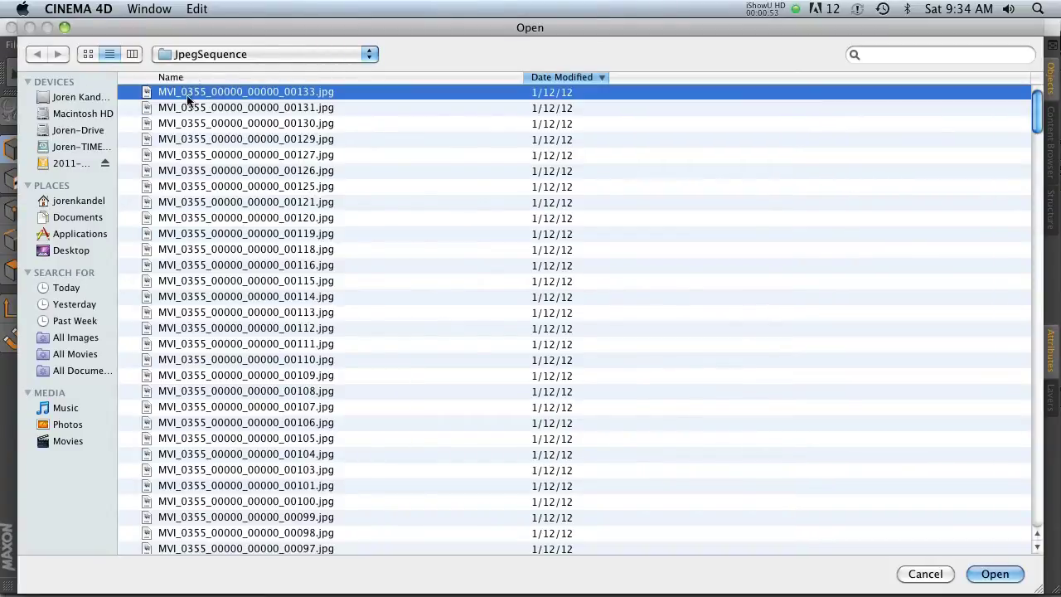
left_click(994, 574)
left_click(586, 233)
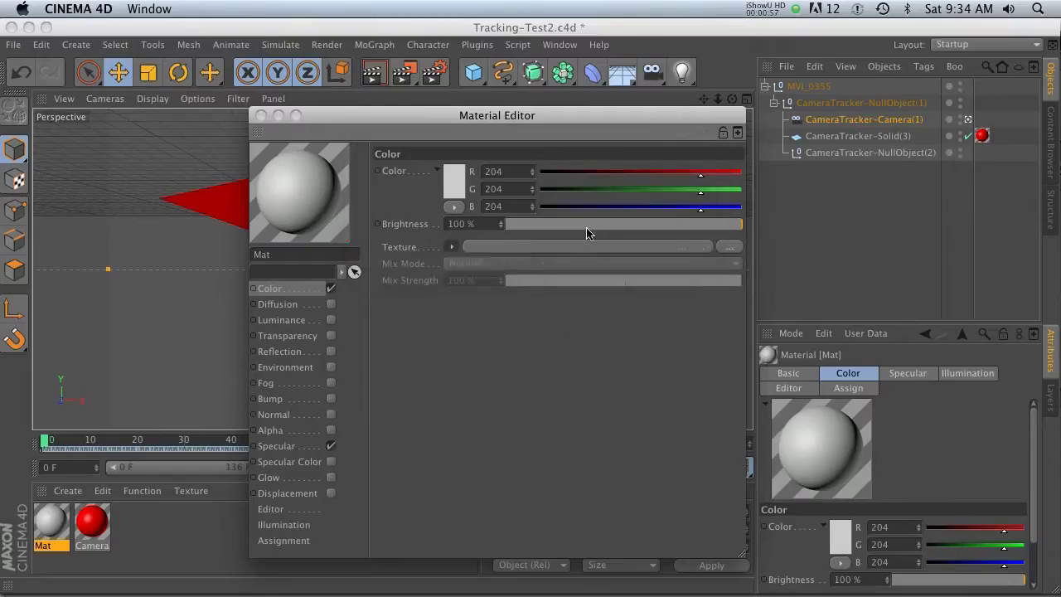
Step: Calculate the movie frame range in the color texture's animation settings and close the material editor
left_click(463, 285)
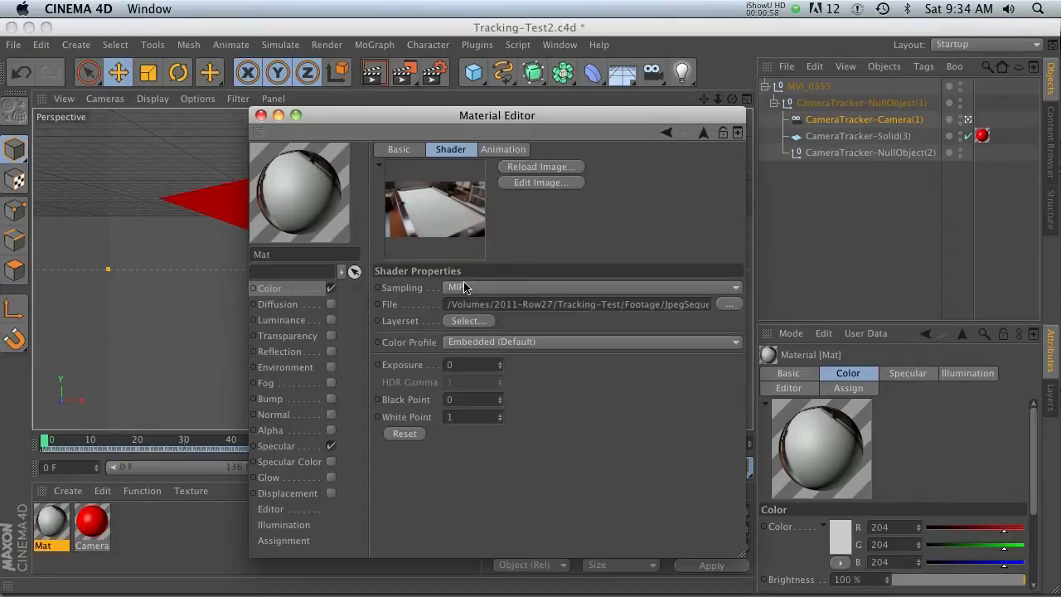
left_click(504, 150)
left_click(414, 430)
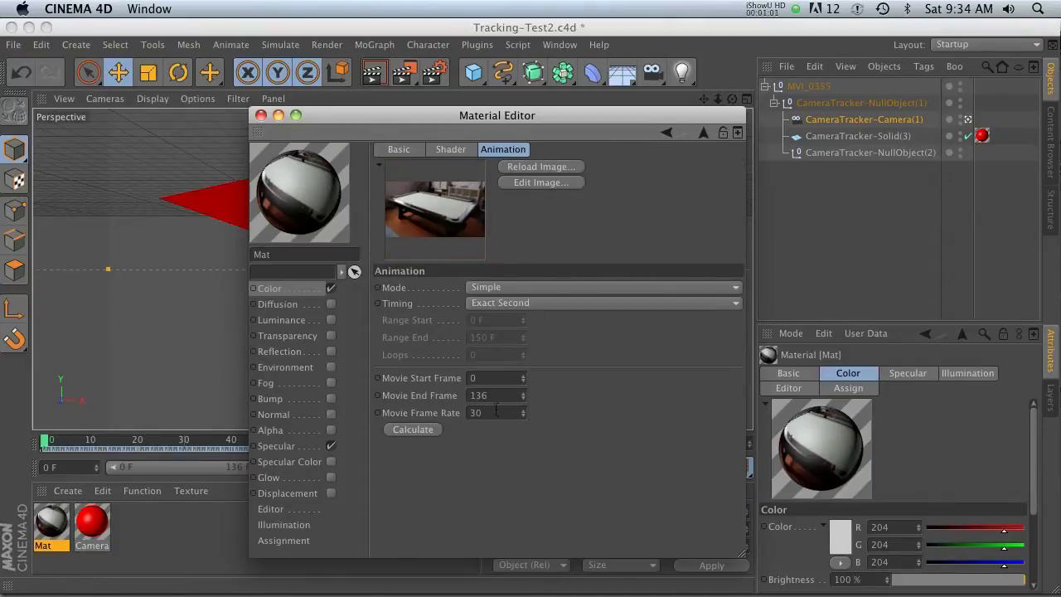
left_click(260, 115)
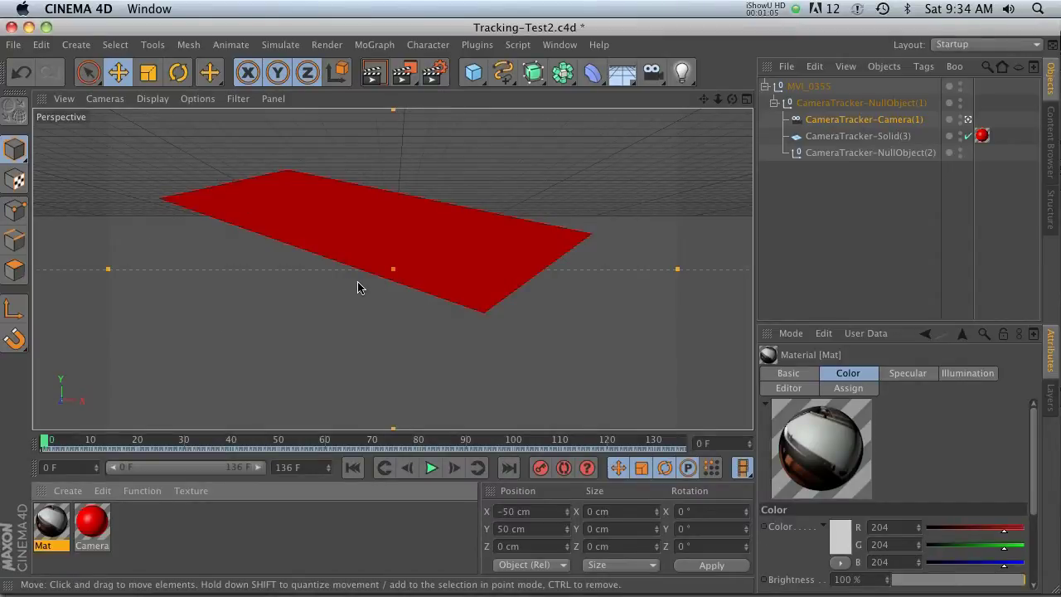
Step: Add a Background object and apply the Mat material to it
left_click(622, 73)
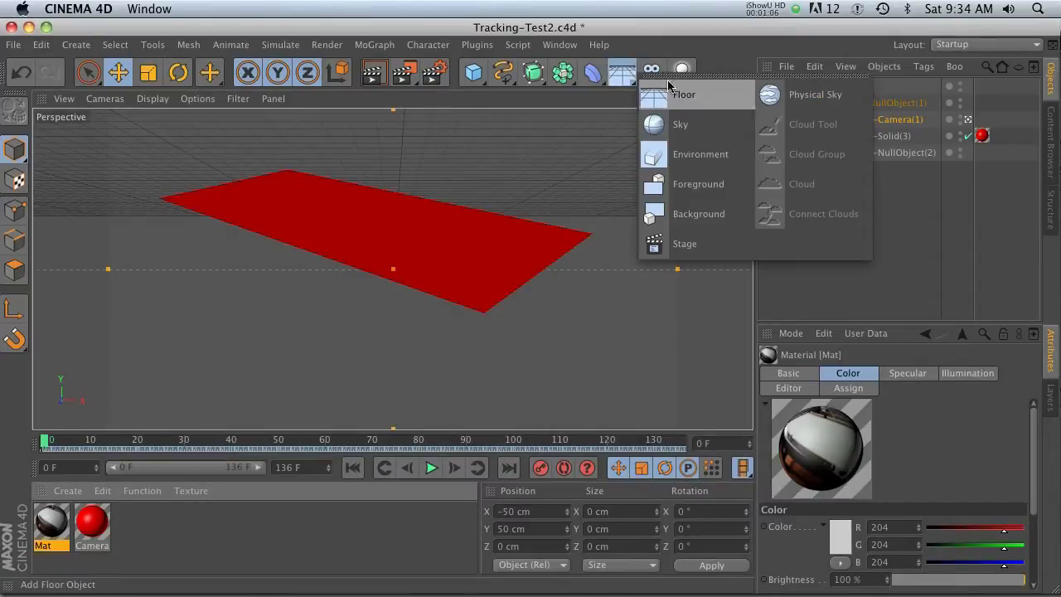
left_click(704, 221)
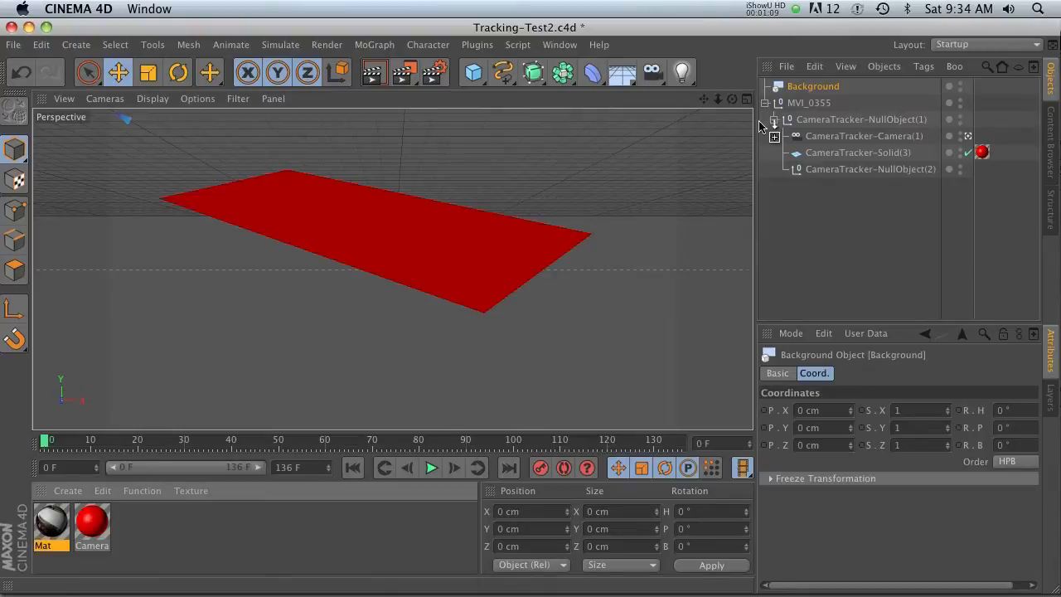
left_click_drag(800, 90, 801, 88)
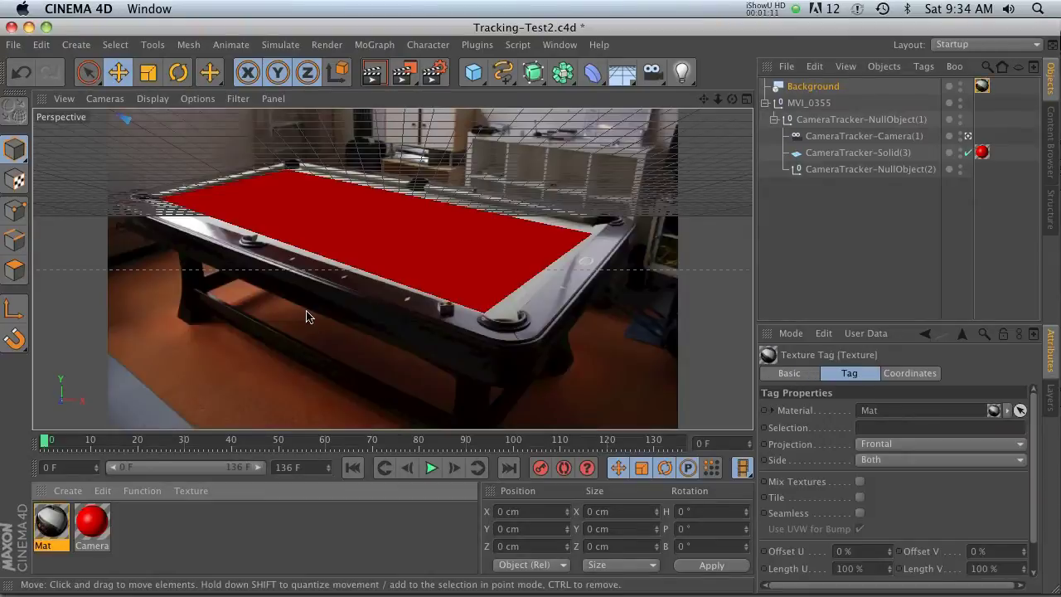
Step: Scrub the animation to check how the red solid tracks with the pool table footage, returning to frame 0
left_click_drag(55, 442, 606, 441)
left_click_drag(709, 475, 748, 478)
left_click_drag(597, 471, 8, 457)
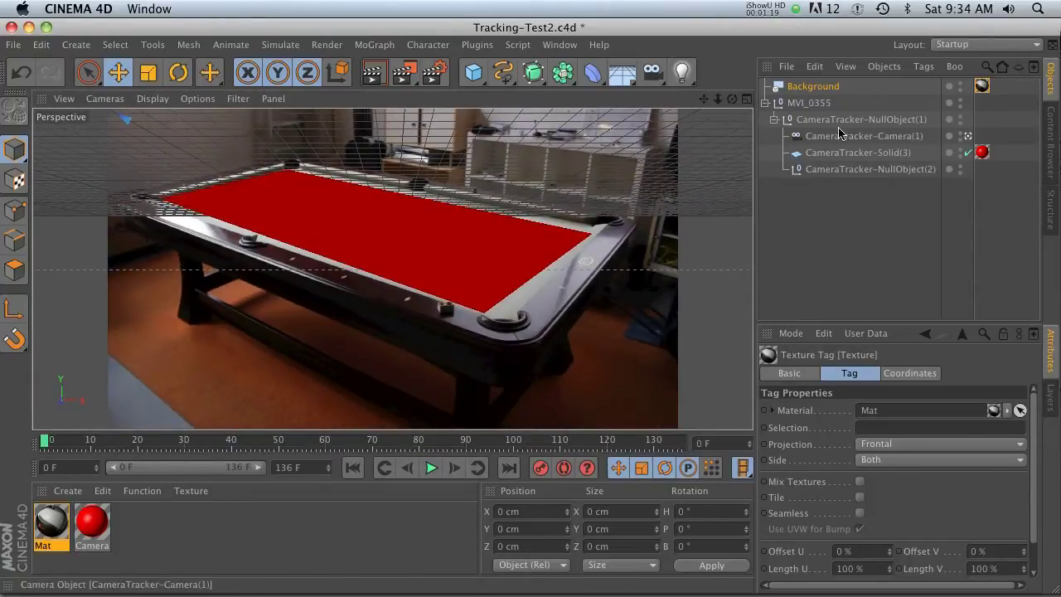
Step: Select CameraTracker-NullObject(2) and scrub the animation to check its tracking on the table, stopping at frame 31
left_click(847, 169)
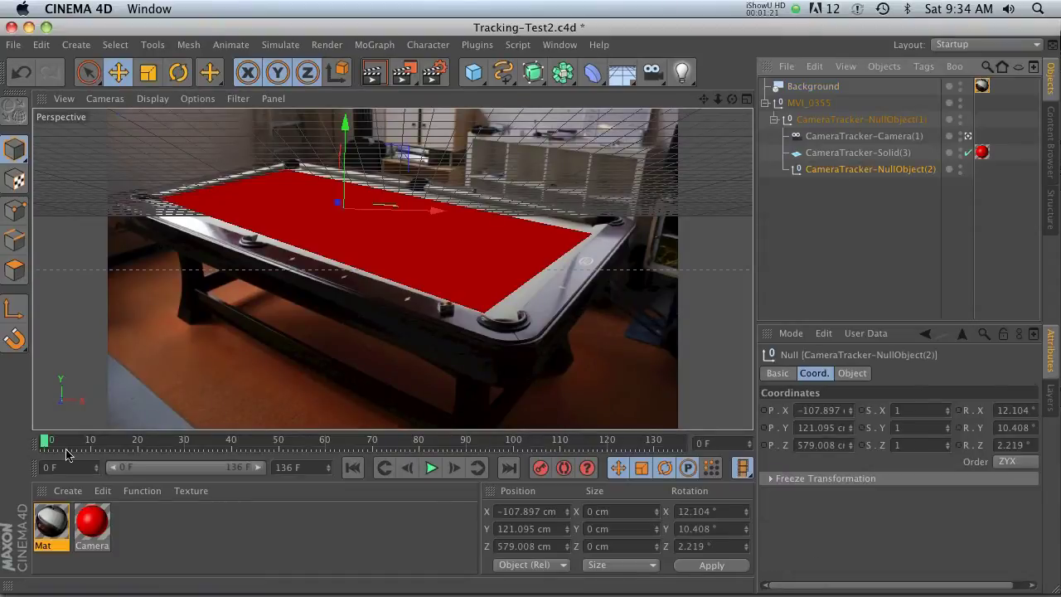
left_click_drag(87, 443, 204, 444)
left_click_drag(353, 441, 11, 448)
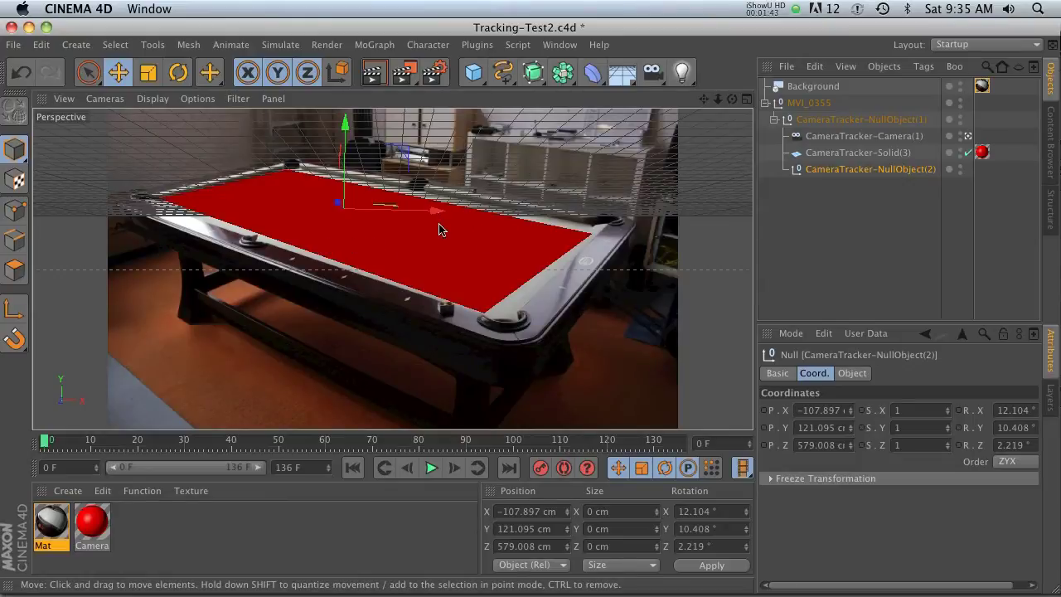
left_click_drag(59, 438, 41, 459)
left_click_drag(62, 442, 190, 457)
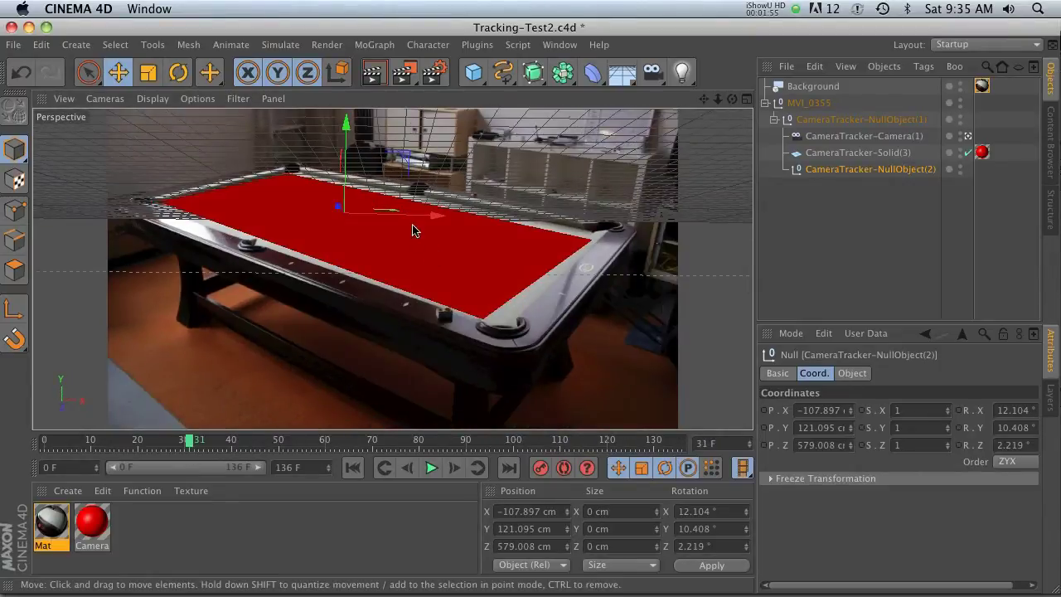
Step: Add a Sphere primitive and make it a child of CameraTracker-NullObject(2)
left_click(472, 68)
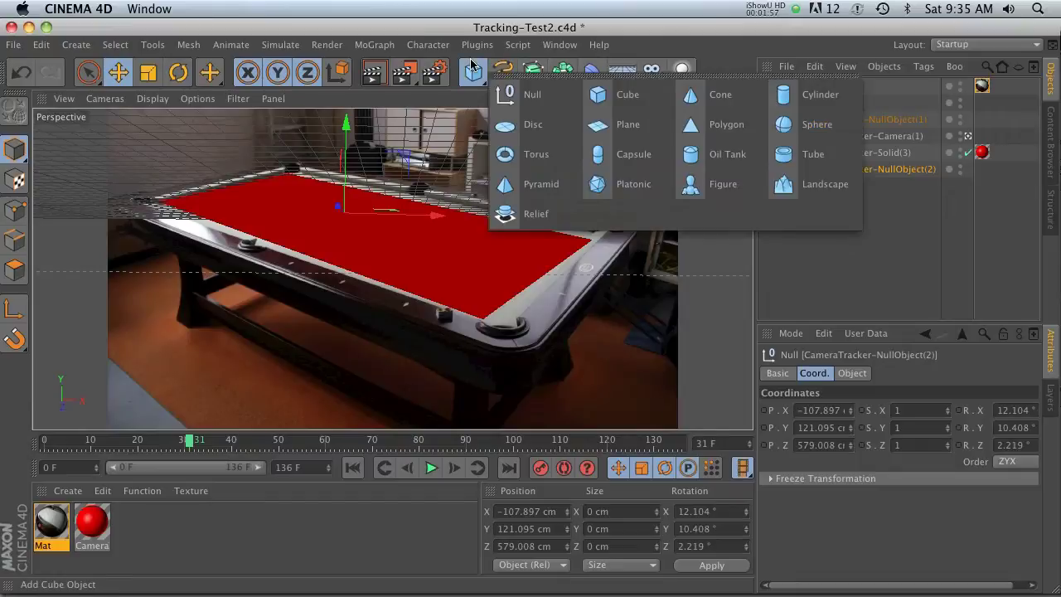
left_click(816, 124)
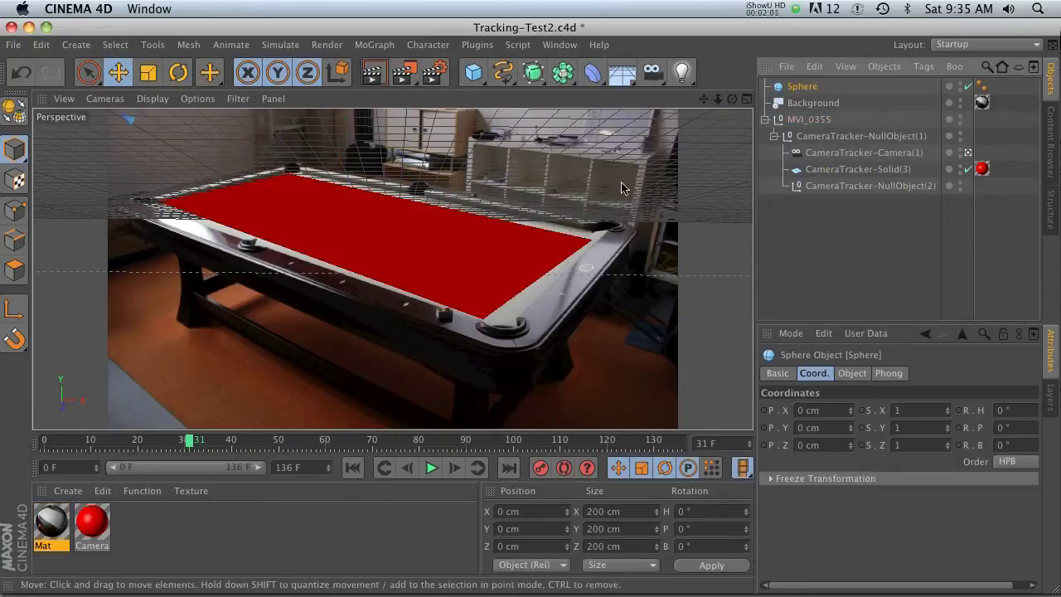
left_click(836, 187)
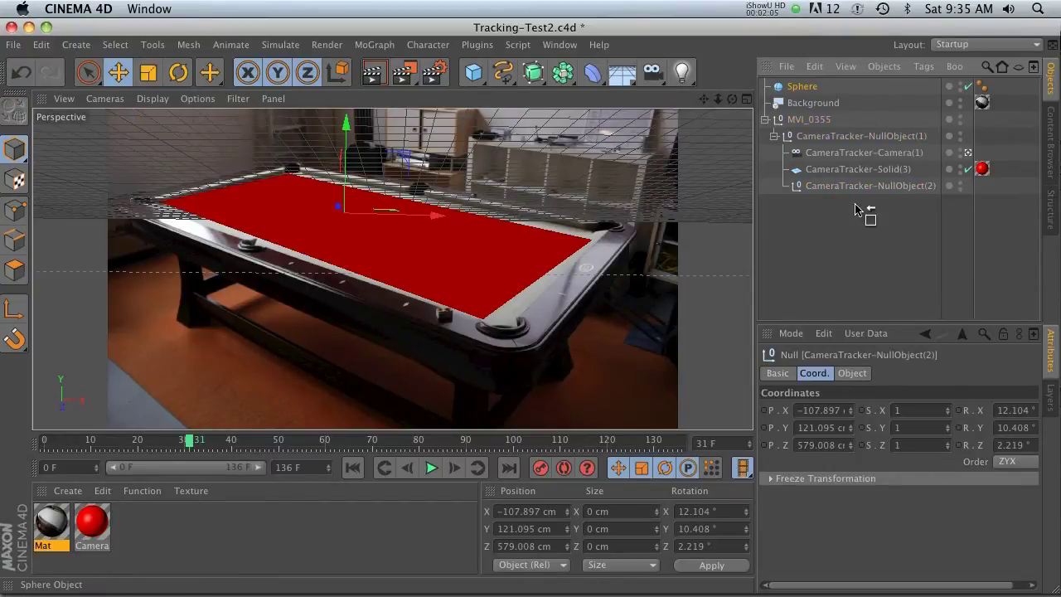
left_click_drag(833, 186, 833, 193)
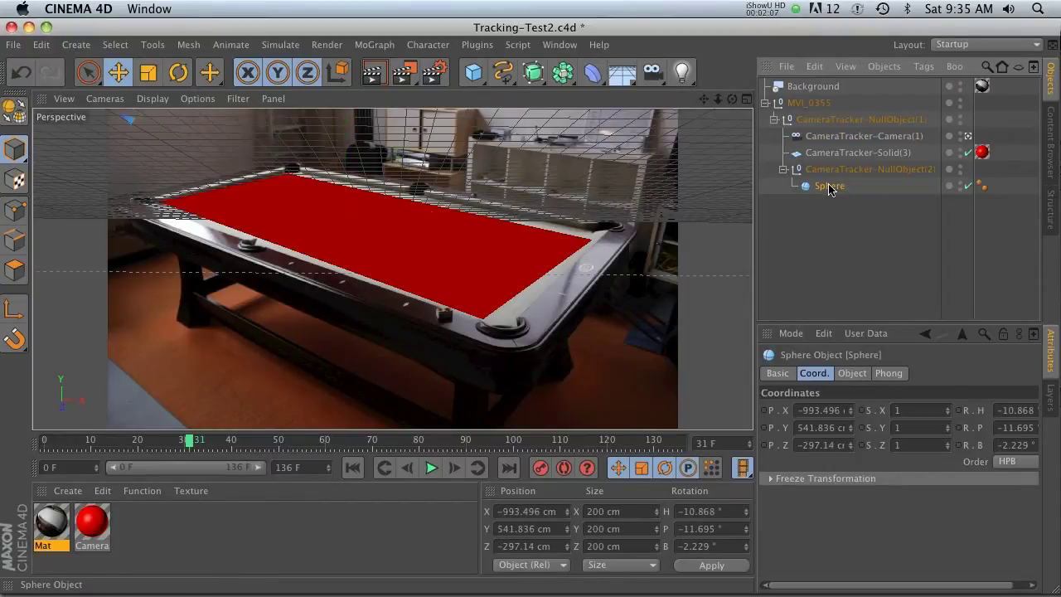
Step: Set the sphere's X, Y and Z position to 0 cm relative to its parent null
left_click(848, 411)
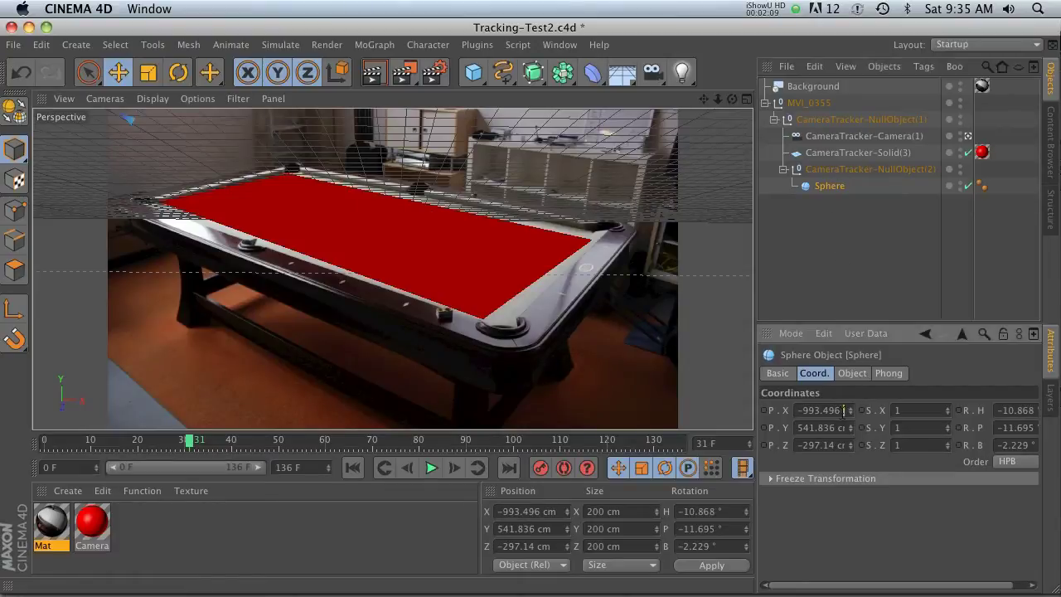
type("0")
key("Tab")
type("0")
key("Tab")
type("0")
key("Tab")
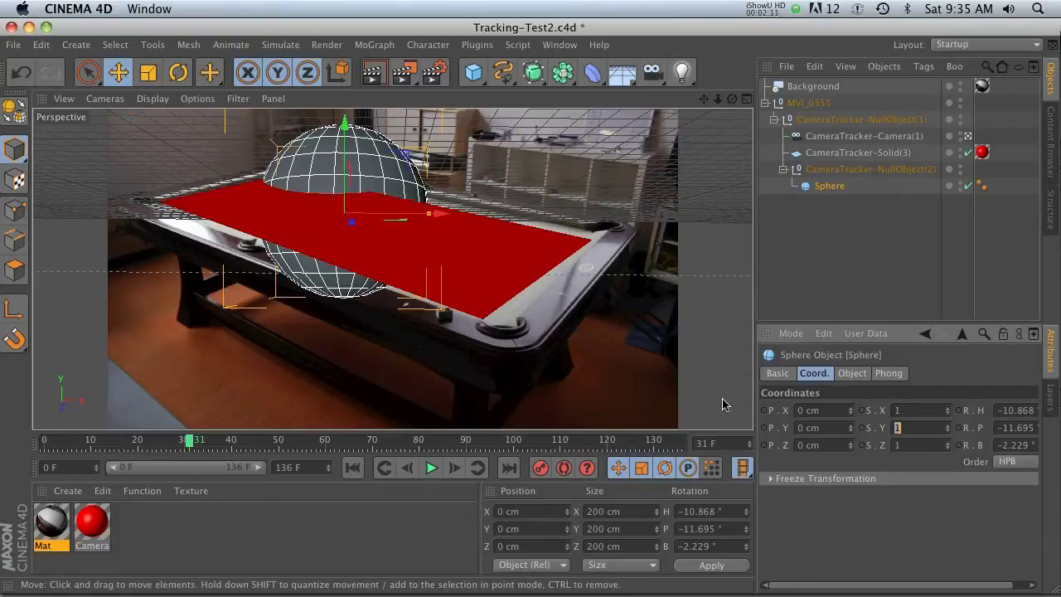
Step: Set the sphere's H, P and B rotation to 0° relative to its parent null
type("0")
key("Tab")
type("0")
key("Tab")
type("0")
key("Return")
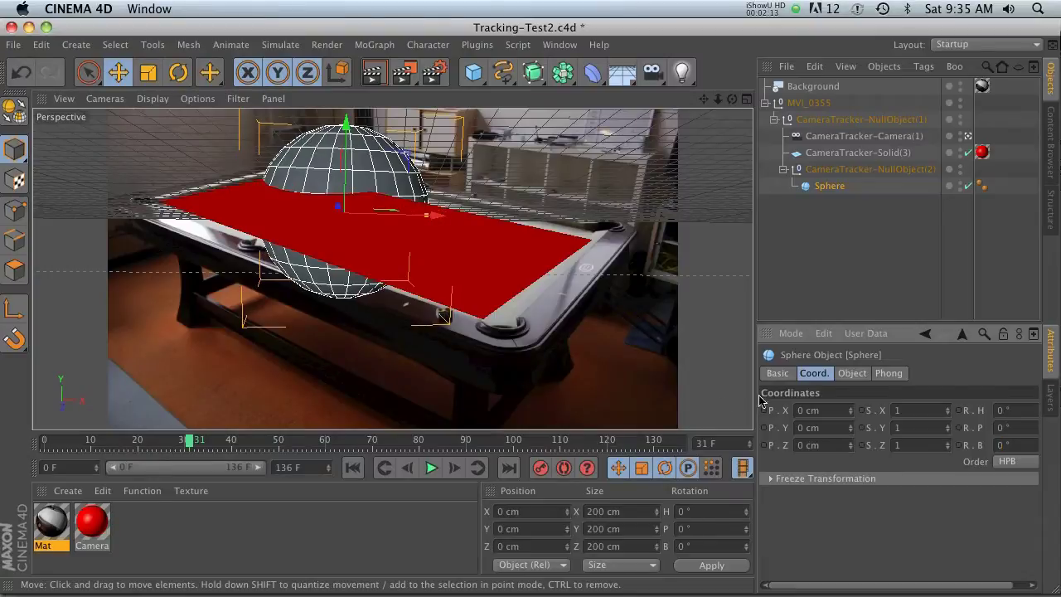
Step: Move the sphere out of CameraTracker-NullObject(2) to the top of the object hierarchy and scale it down to about 37 cm
left_click(828, 185)
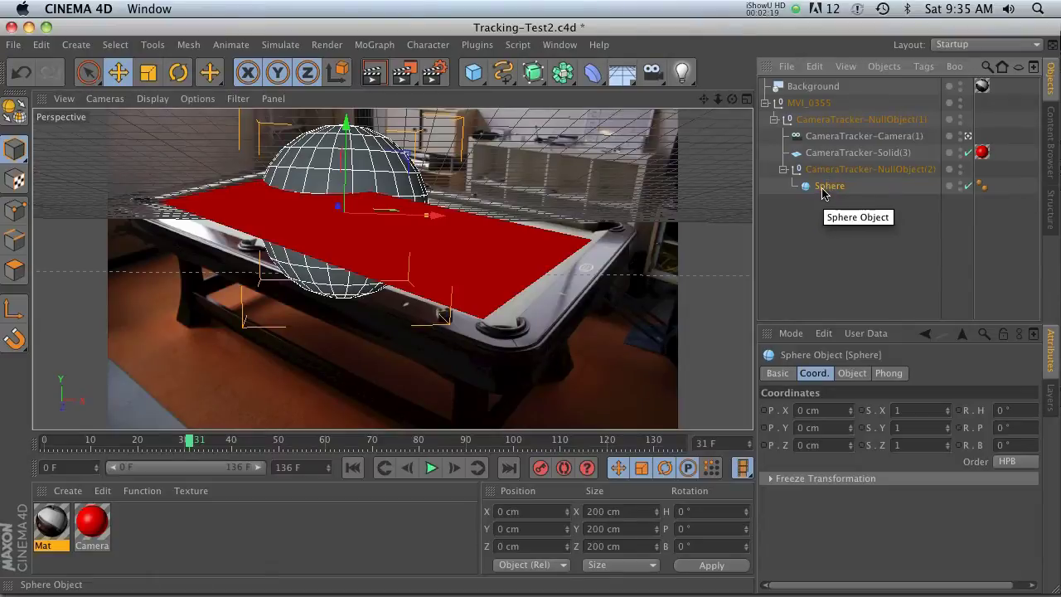
left_click_drag(828, 188, 808, 81)
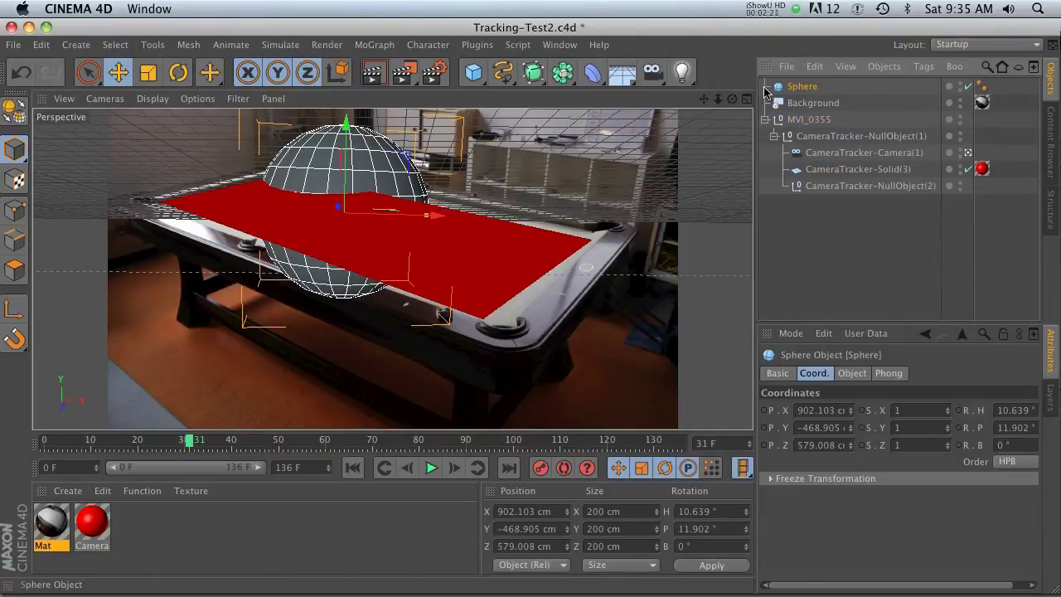
key("t")
left_click_drag(485, 170, 132, 320)
Step: Reposition the sphere vertically and along its Z axis over the red solid, scaling it down to about 30 cm
key("e")
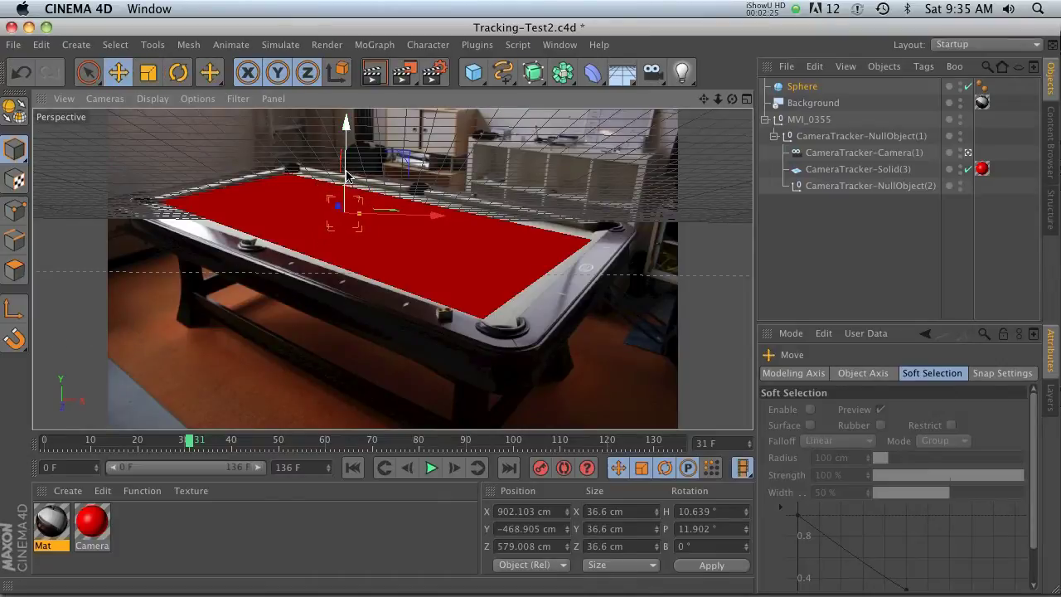
left_click_drag(347, 178, 344, 140)
key("t")
key("e")
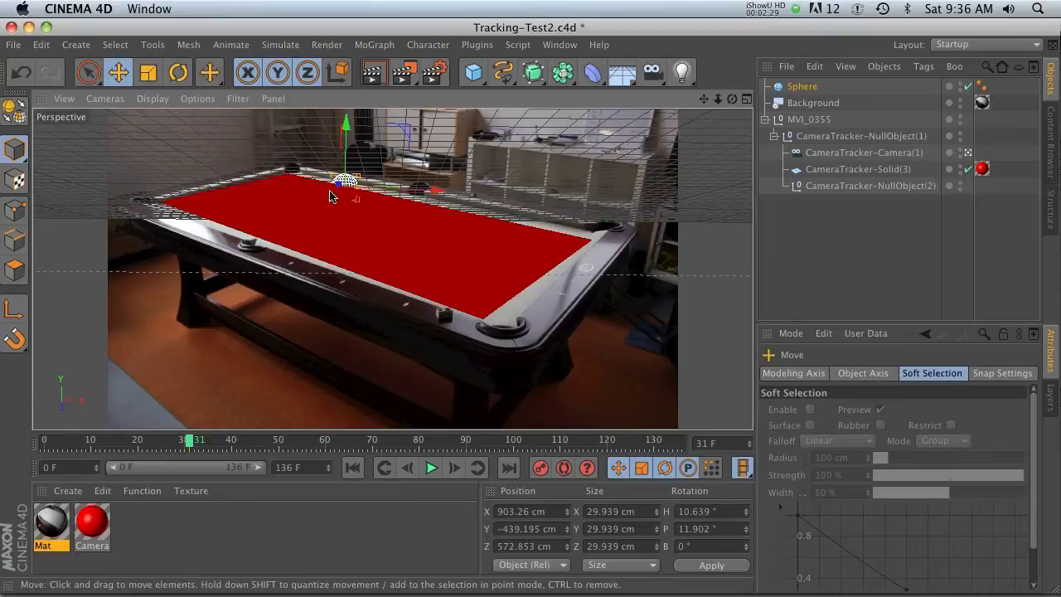
left_click_drag(337, 183, 341, 210)
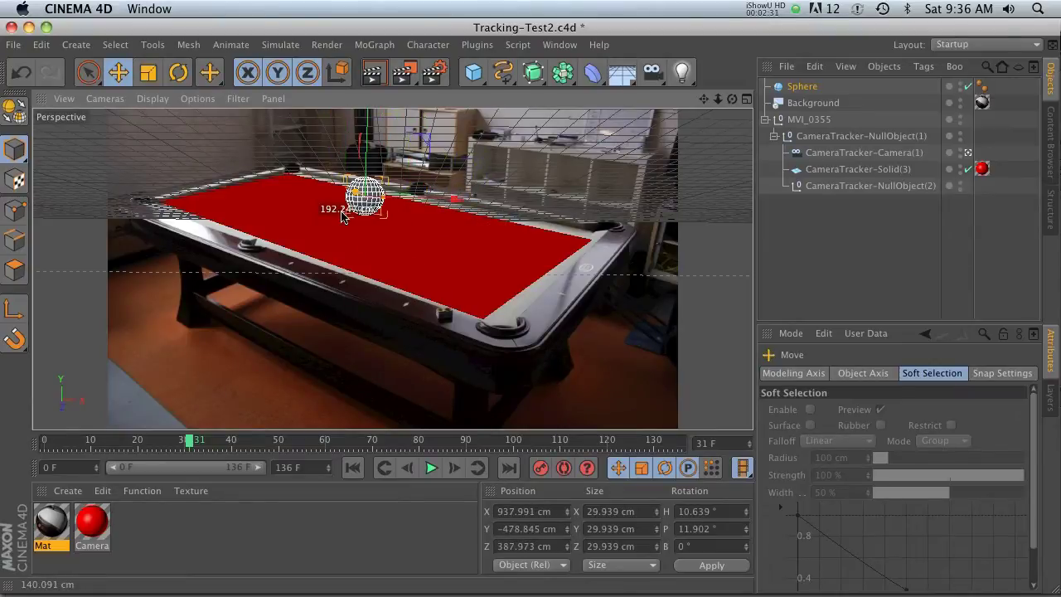
left_click_drag(363, 137, 337, 195)
Step: Scale the sphere down to about 16 cm and lower it onto the red solid's surface
key("t")
left_click_drag(204, 225, 186, 227)
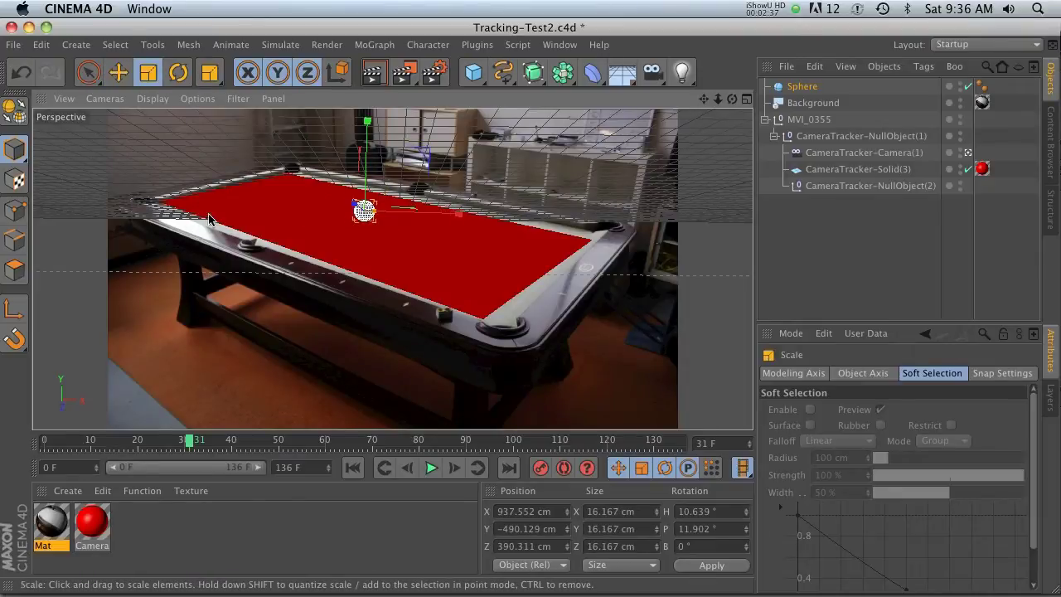
key("e")
left_click_drag(371, 145, 370, 150)
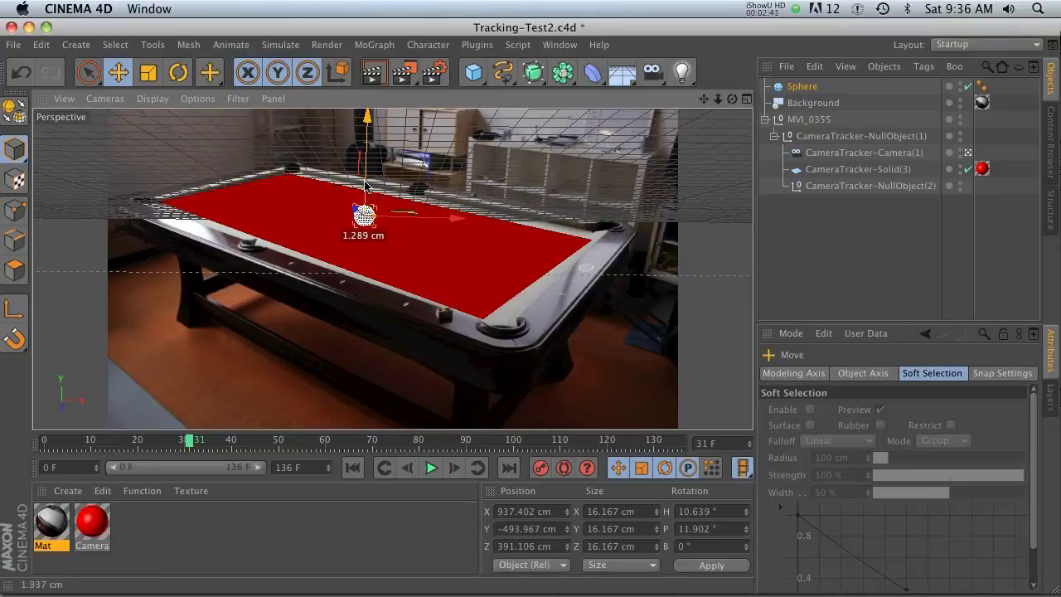
Step: Scrub the animation from frame 0 and back to check how the sphere sticks to the pool table
left_click(352, 467)
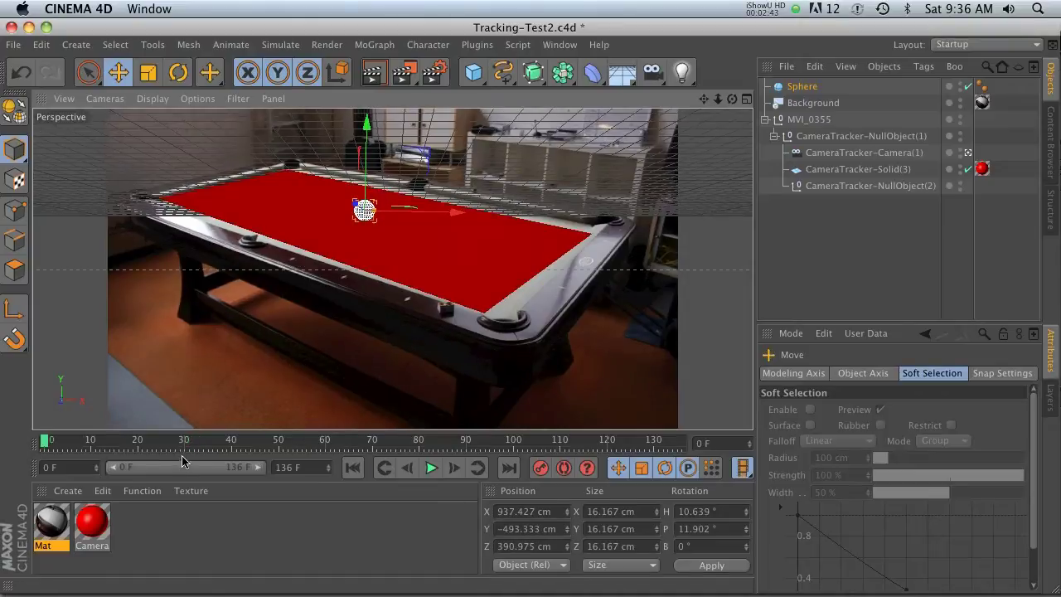
left_click_drag(62, 446, 543, 444)
left_click_drag(384, 437, 45, 444)
Step: Scale the sphere down to about 12.5 cm and lower it slightly to rest on the red solid
key("t")
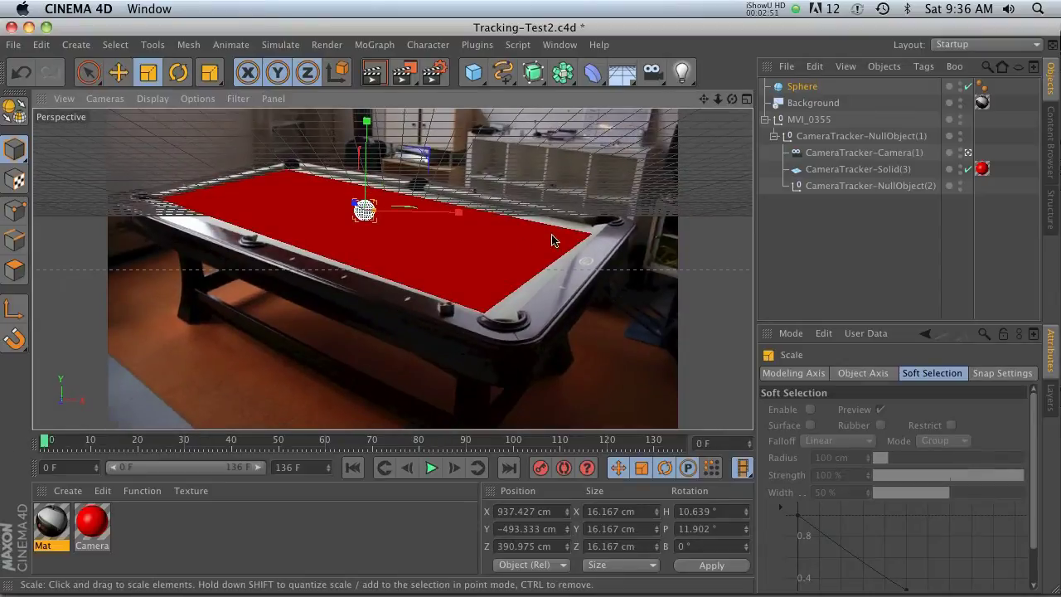
left_click_drag(549, 143, 365, 162)
key("e")
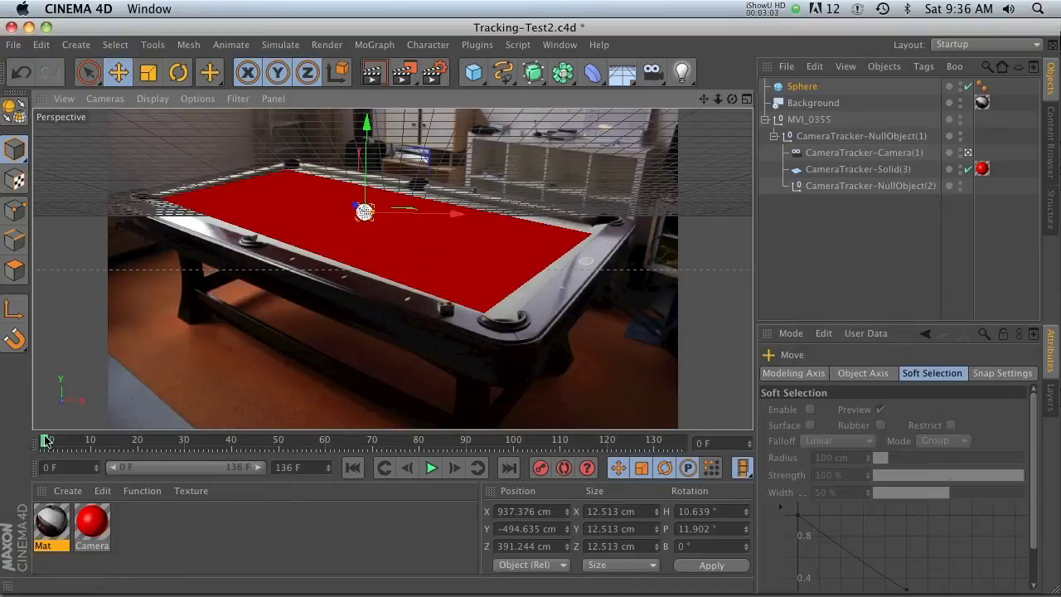
Step: Scrub the animation to check the resized sphere's tracking, return to frame 0 and leave all objects deselected
left_click_drag(50, 444, 347, 450)
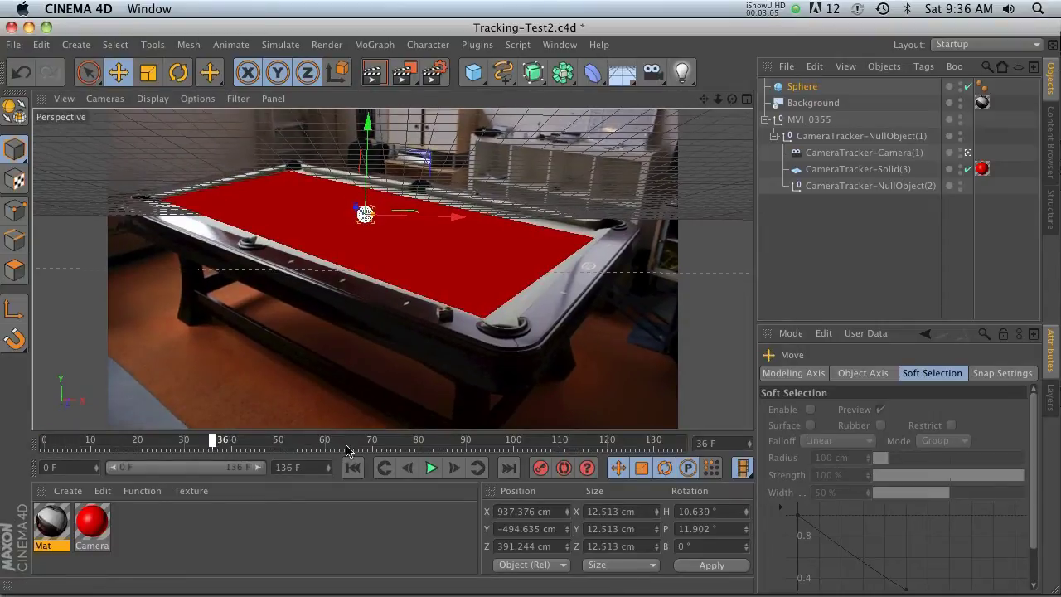
left_click_drag(437, 455, 45, 449)
left_click(794, 216)
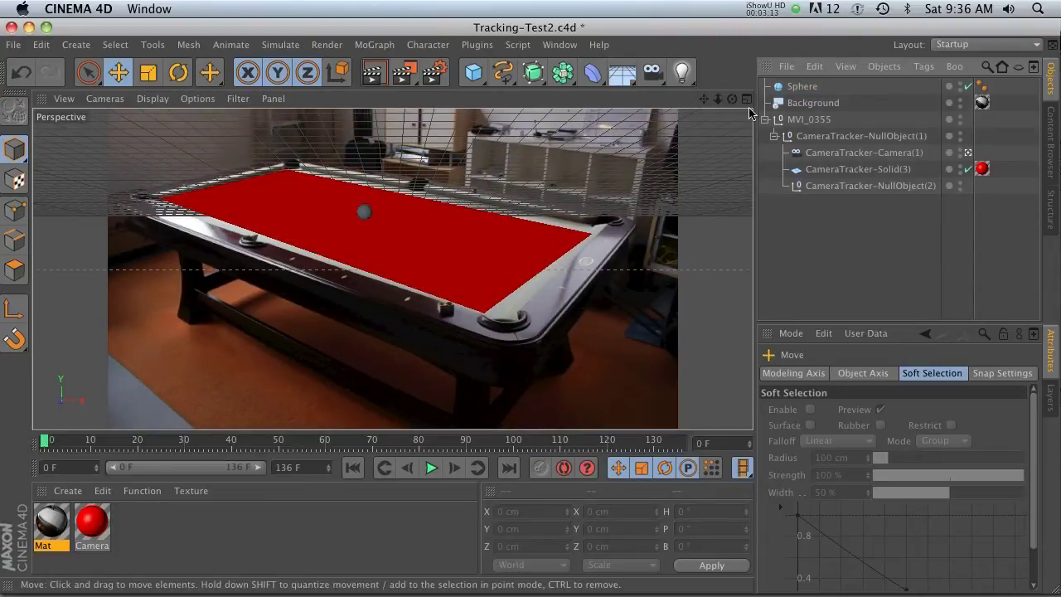
left_click(801, 87)
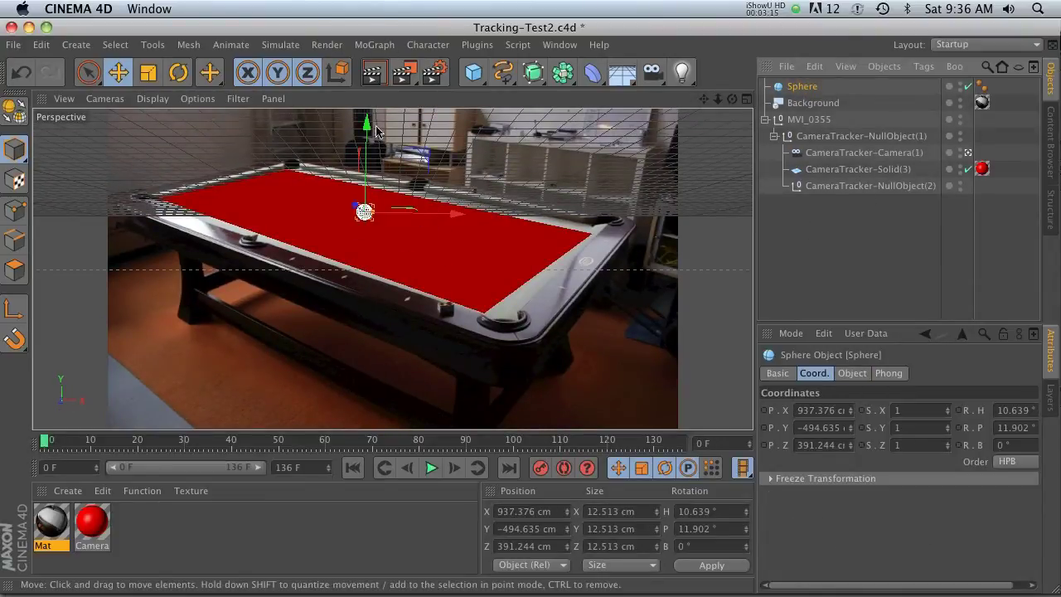
left_click(812, 246)
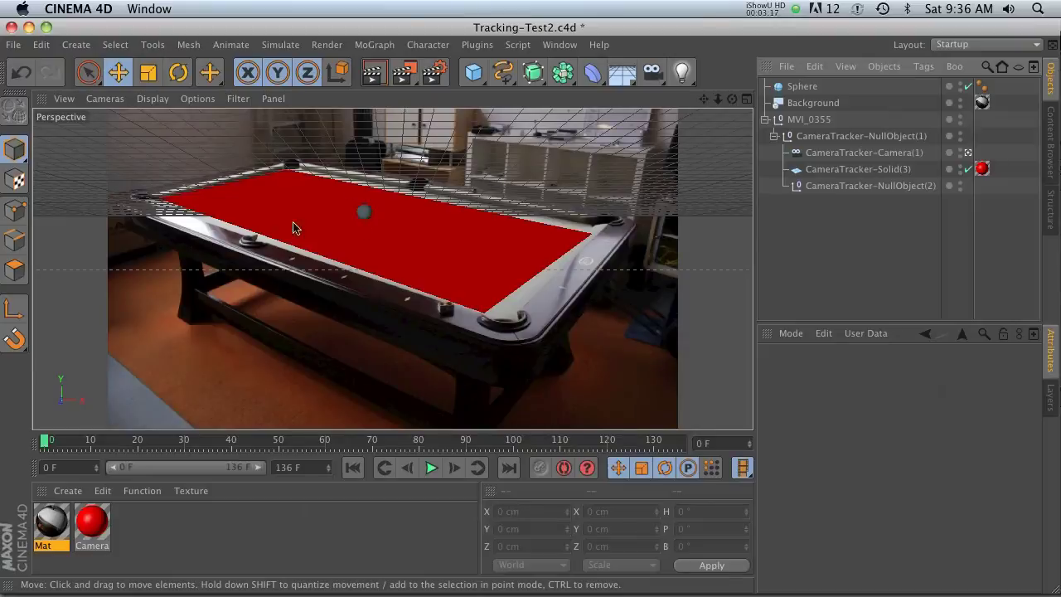
Step: Select CameraTracker-Solid(3), scrub to frame 136, clear the selection and scrub back to frame 0 to review the solid and sphere tracking
left_click(410, 254)
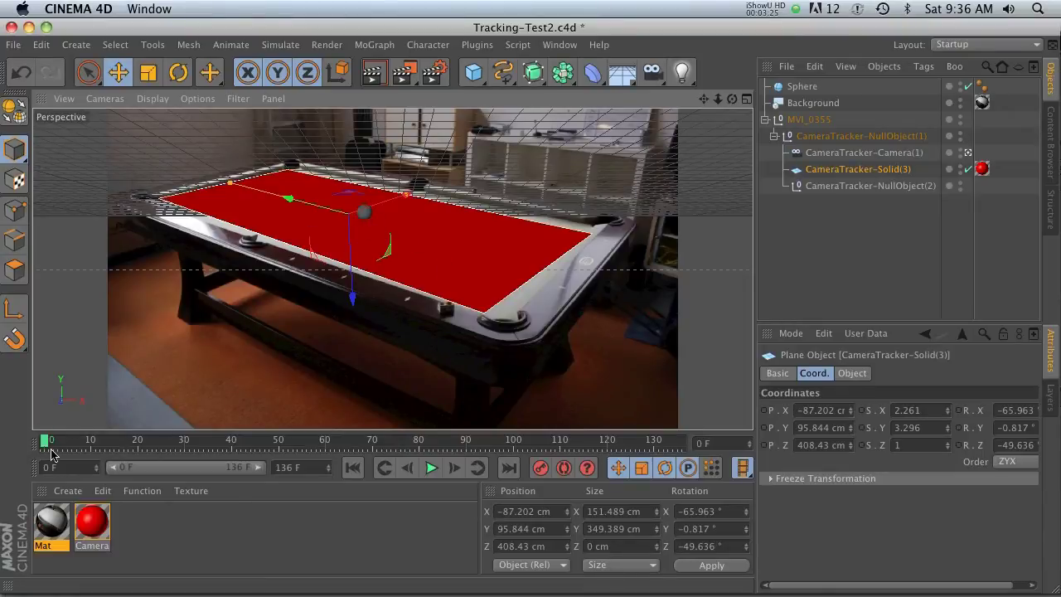
left_click_drag(46, 446, 170, 446)
left_click_drag(309, 450, 685, 447)
left_click(817, 211)
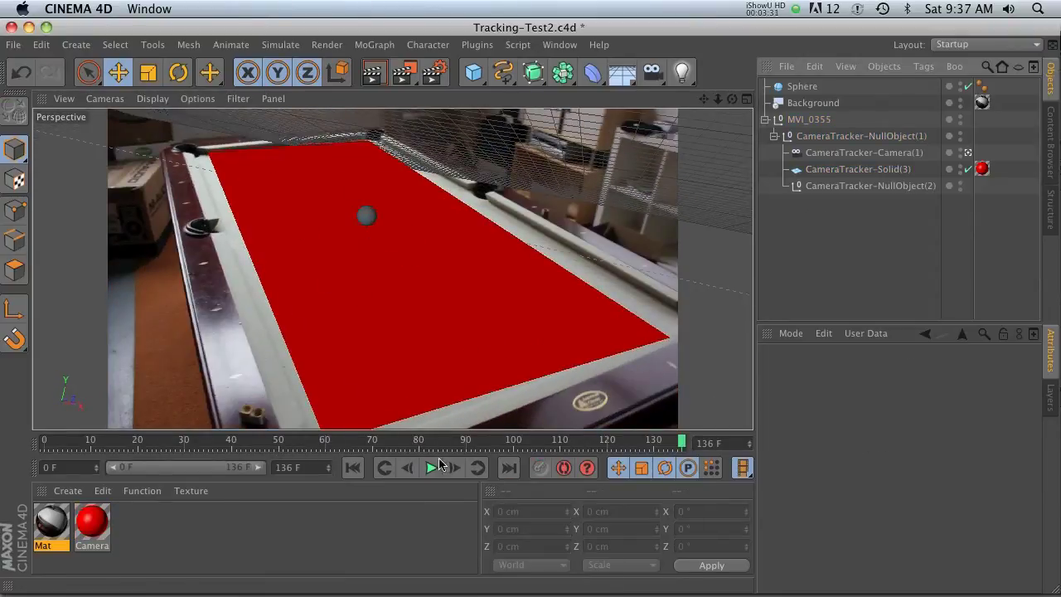
left_click_drag(290, 448, 189, 447)
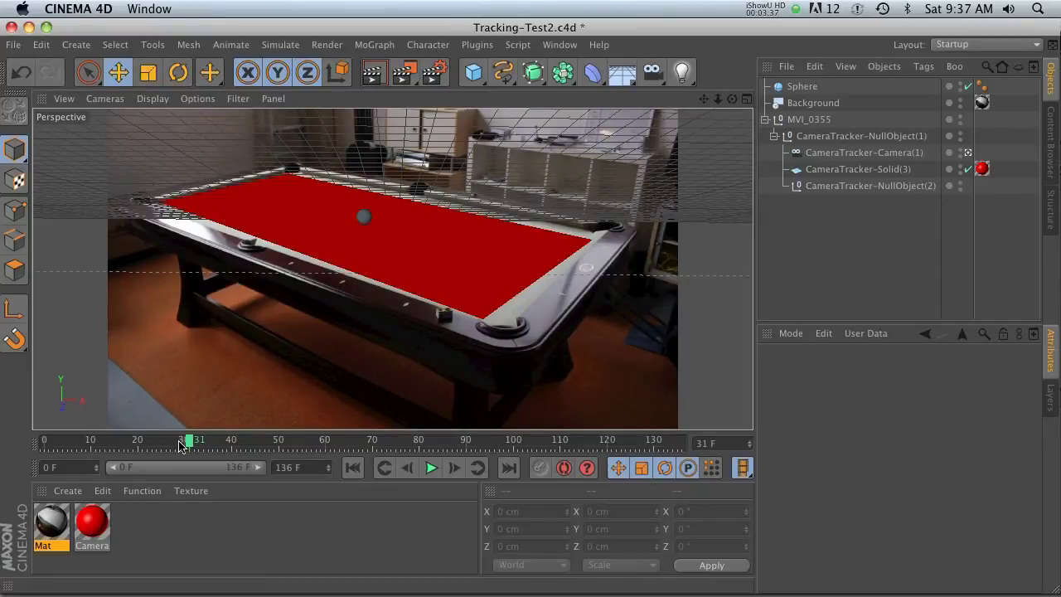
left_click_drag(180, 443, 44, 445)
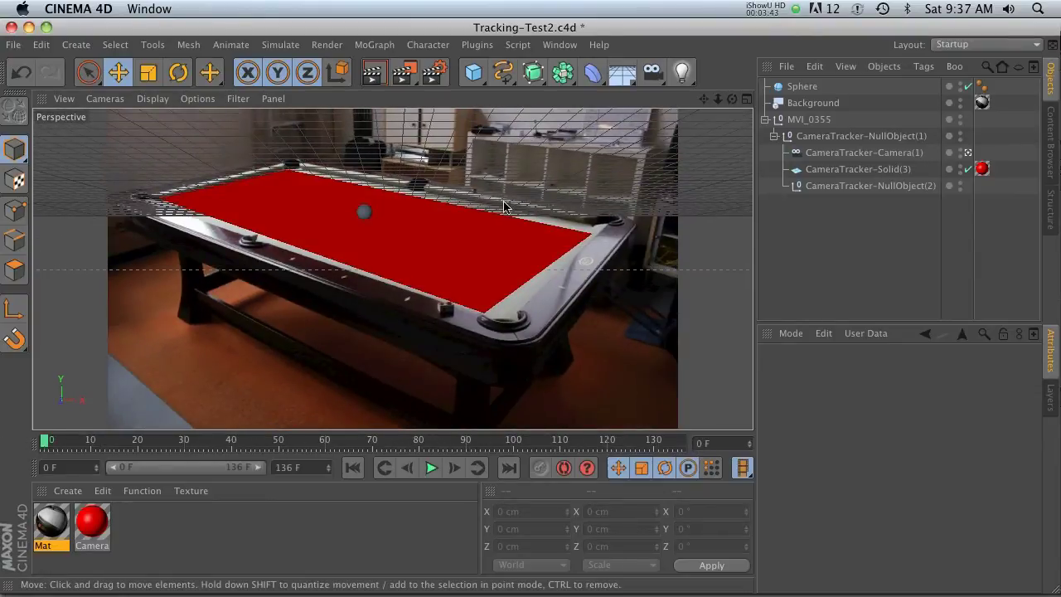